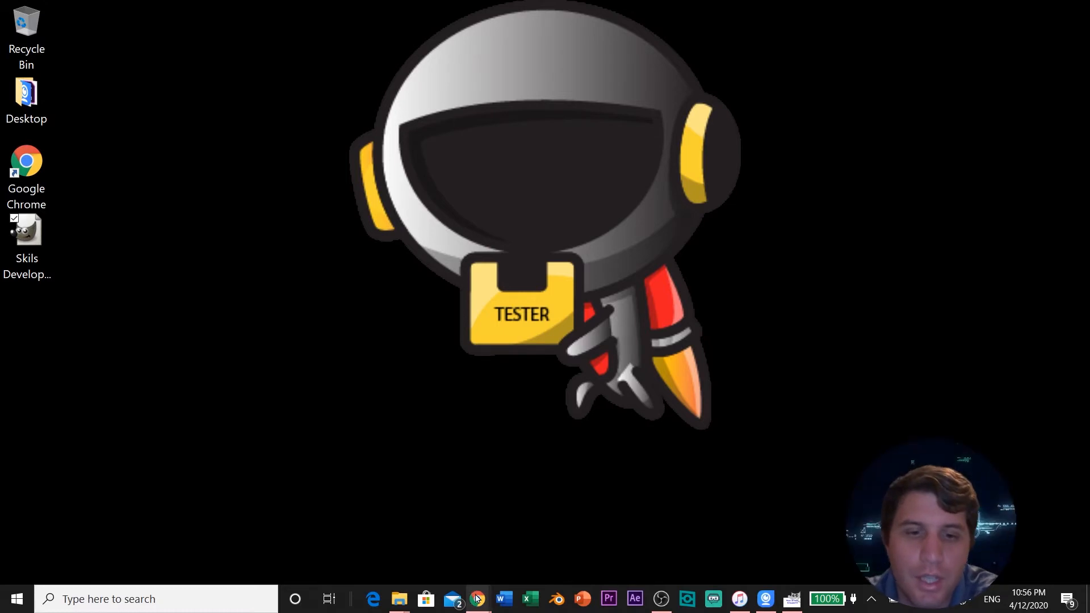
# Switch to Chrome and look over the GIMP home page, including its description and recent news.
pyautogui.moveTo(478, 597)
pyautogui.click(512, 557)
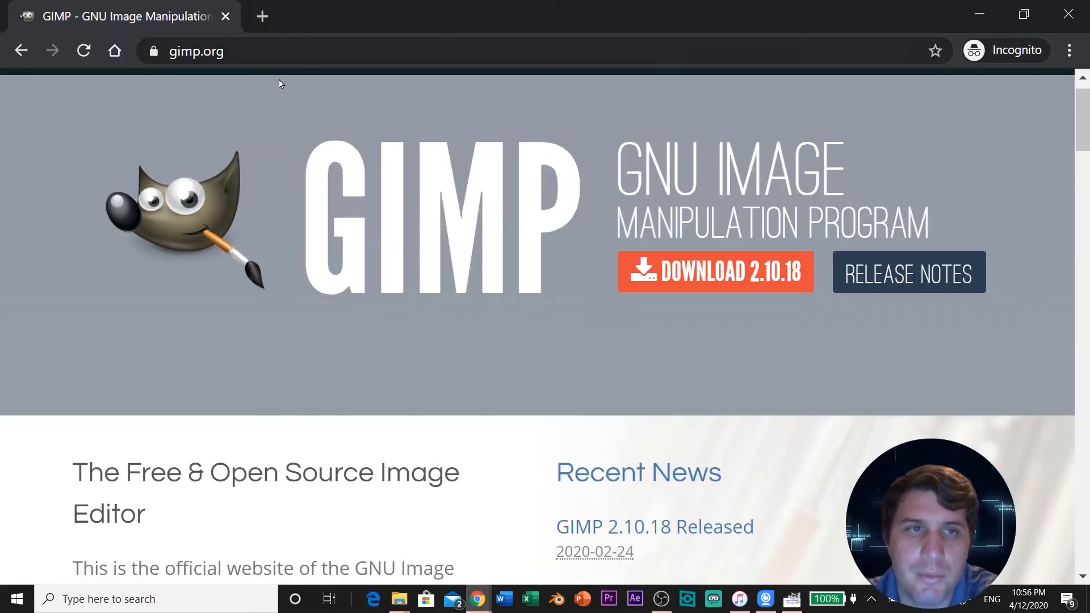
pyautogui.scroll(-2, 593, 318)
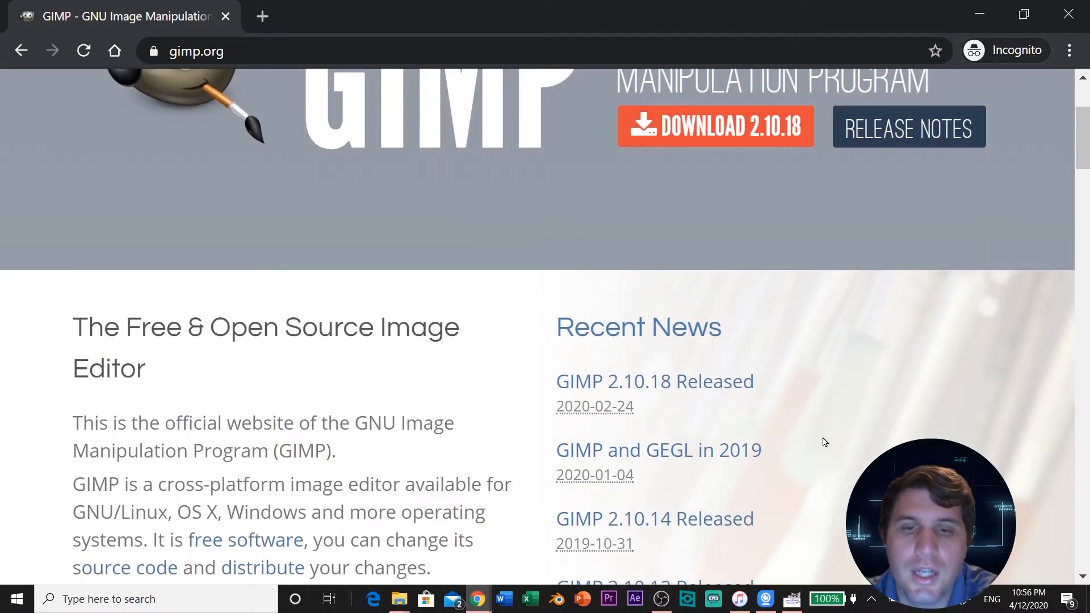
pyautogui.scroll(-3, 823, 442)
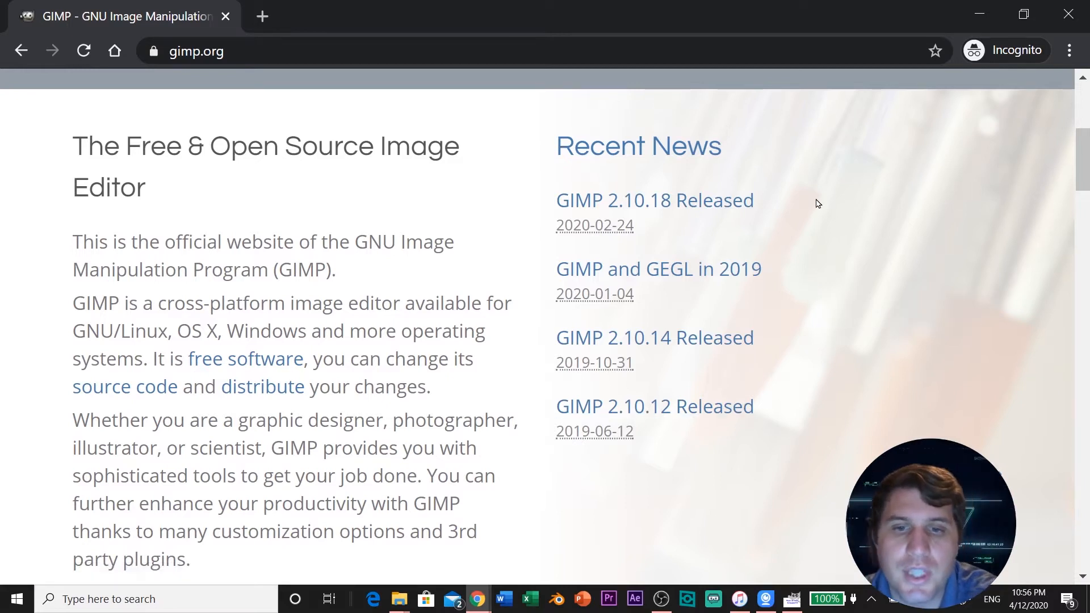
pyautogui.click(974, 21)
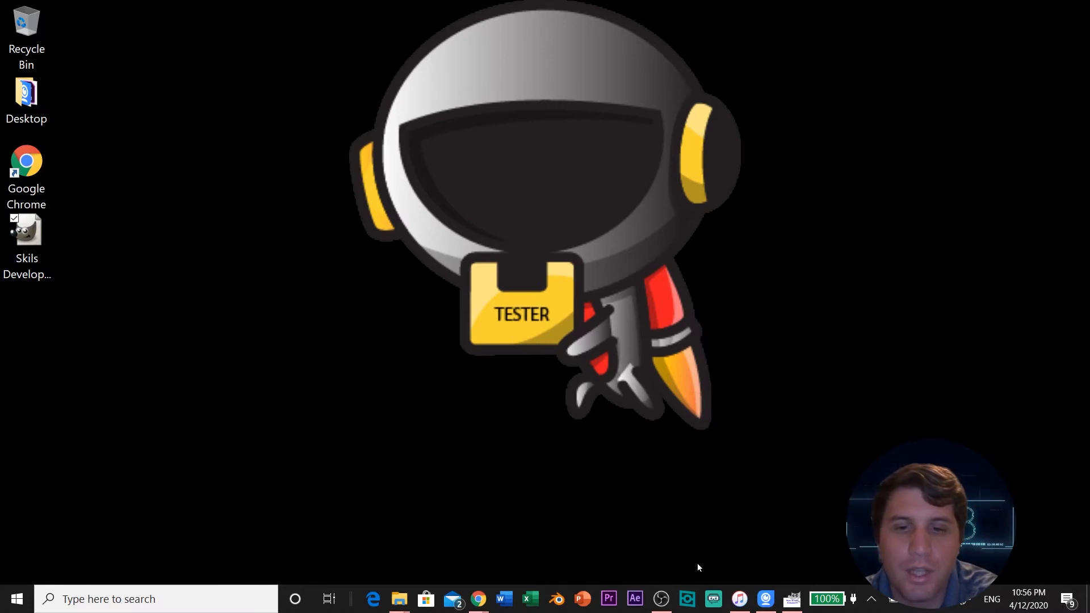
# Switch to GIMP, activate the Text tool and set the foreground color to a bright yellow.
pyautogui.click(793, 599)
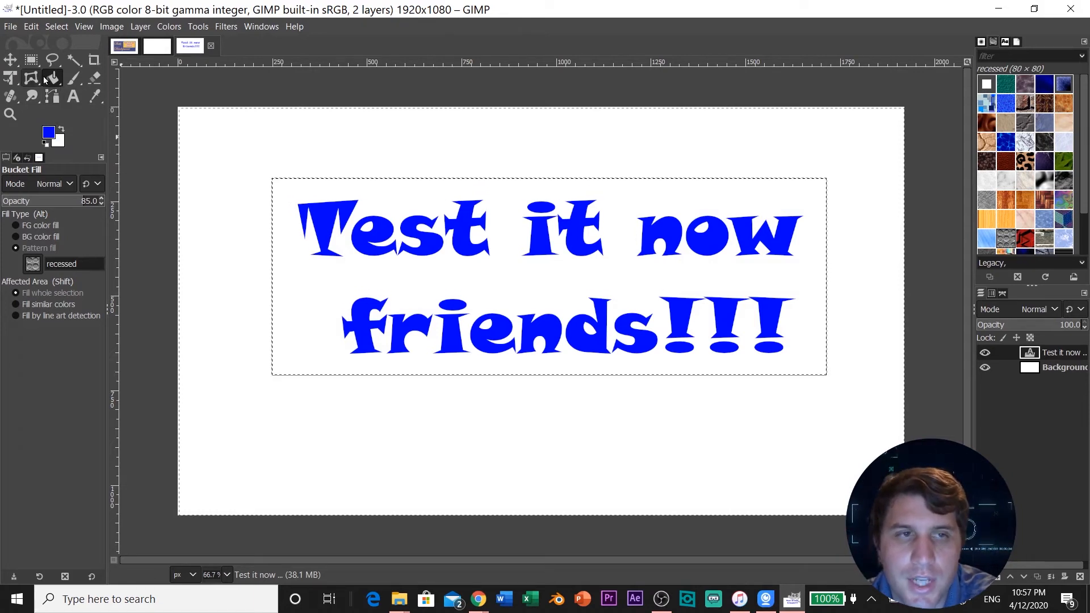
pyautogui.click(73, 96)
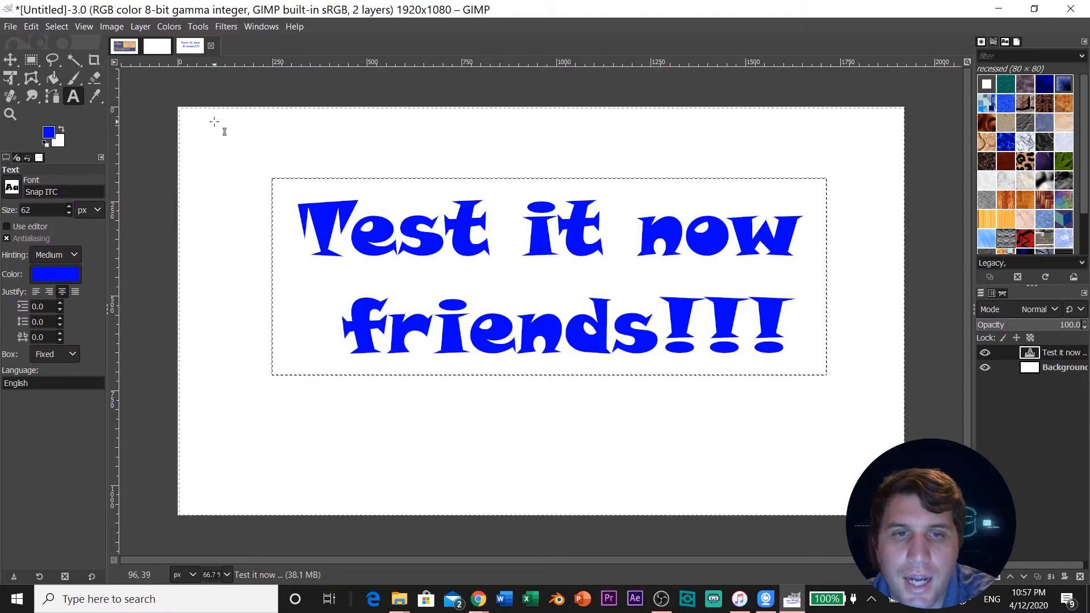
pyautogui.click(49, 133)
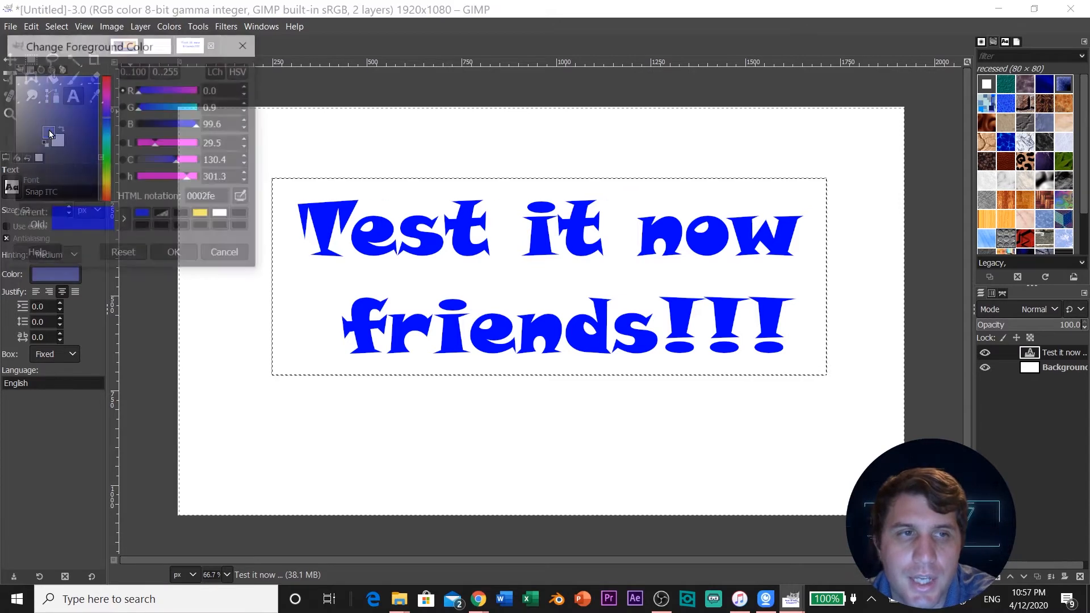
pyautogui.click(49, 131)
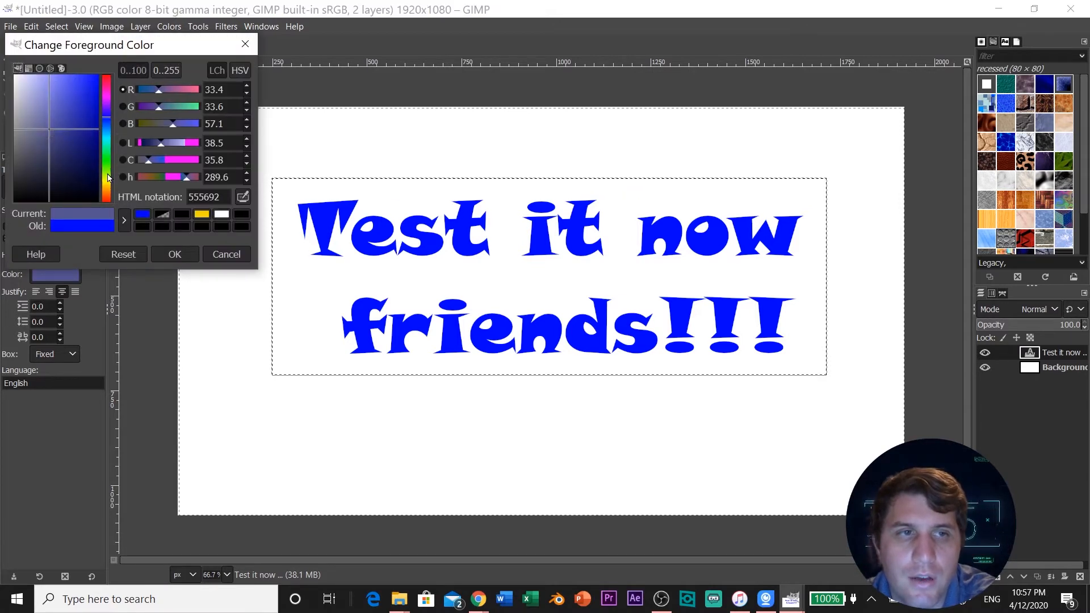
pyautogui.moveTo(108, 190); pyautogui.dragTo(107, 188)
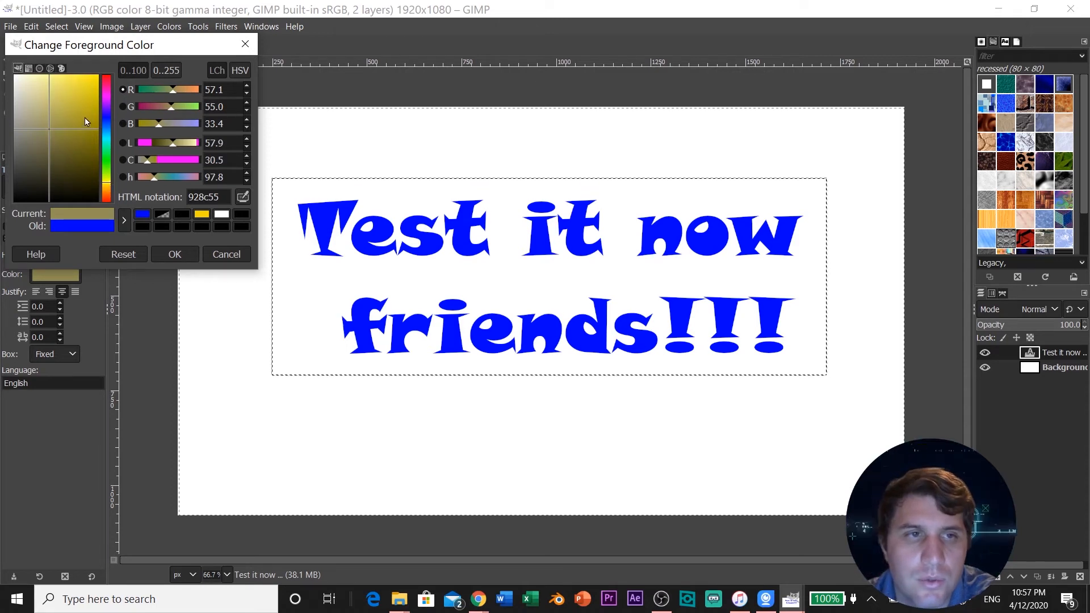
pyautogui.click(175, 250)
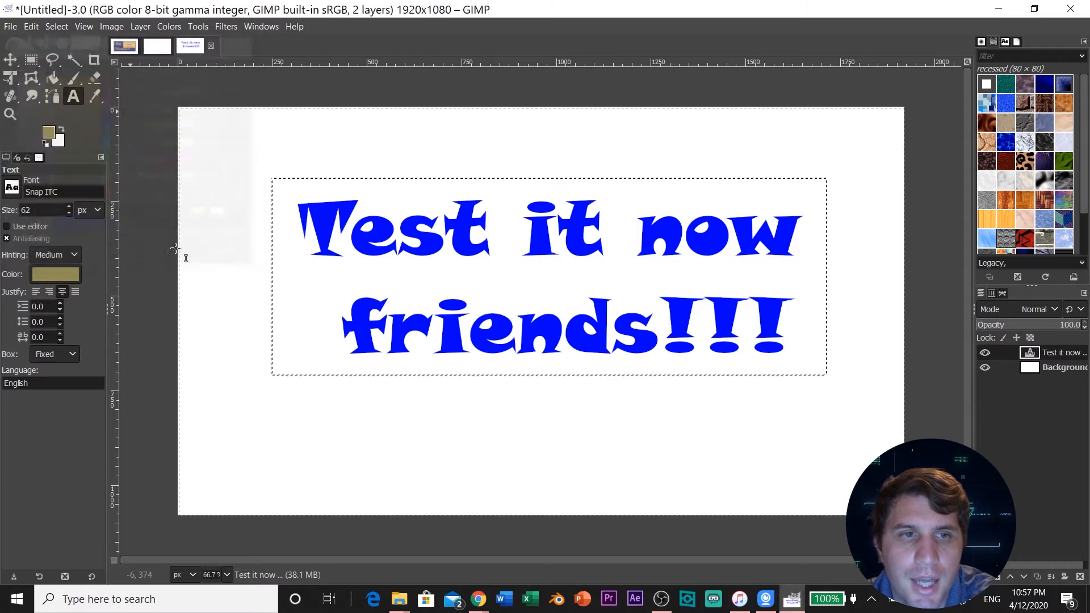
pyautogui.click(50, 133)
pyautogui.moveTo(95, 89); pyautogui.dragTo(96, 93)
pyautogui.click(175, 254)
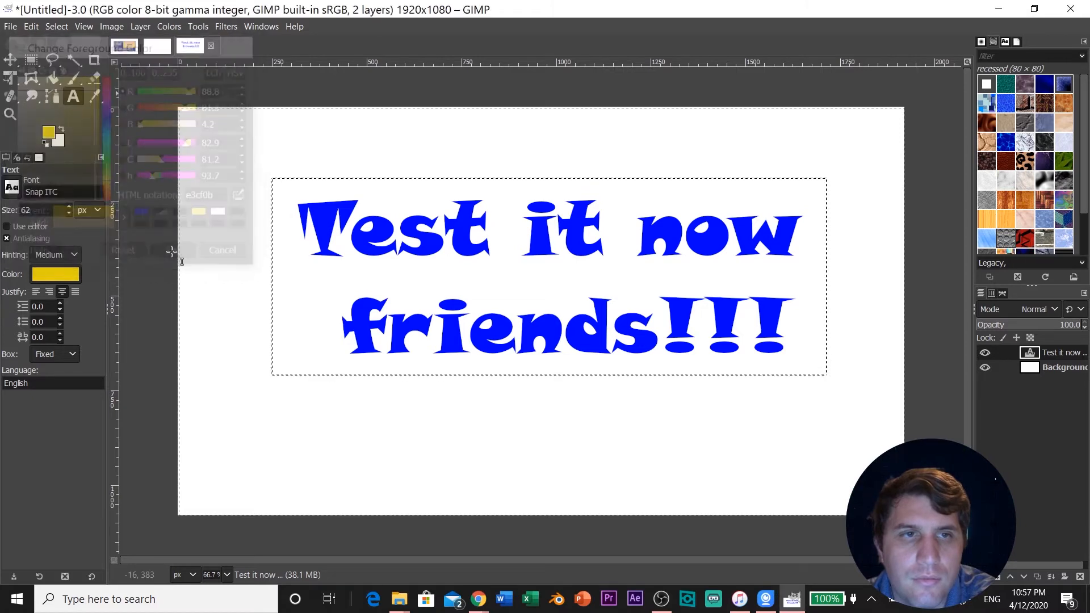
pyautogui.moveTo(49, 133); pyautogui.dragTo(177, 175)
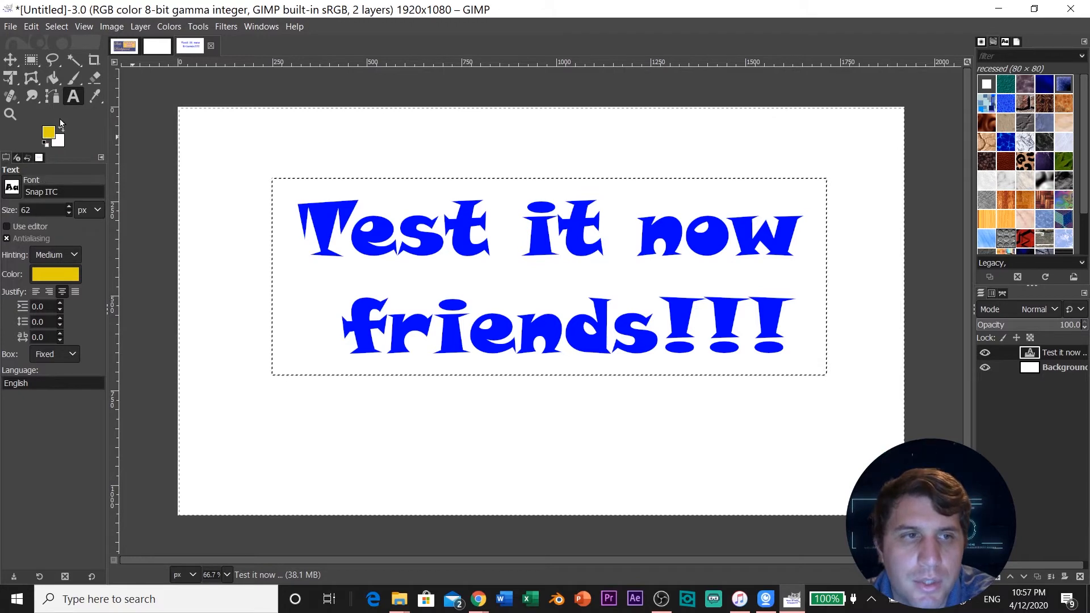
# Bucket-fill the "Test it now friends!!!" text layer repeatedly with the yellow foreground color.
pyautogui.click(52, 78)
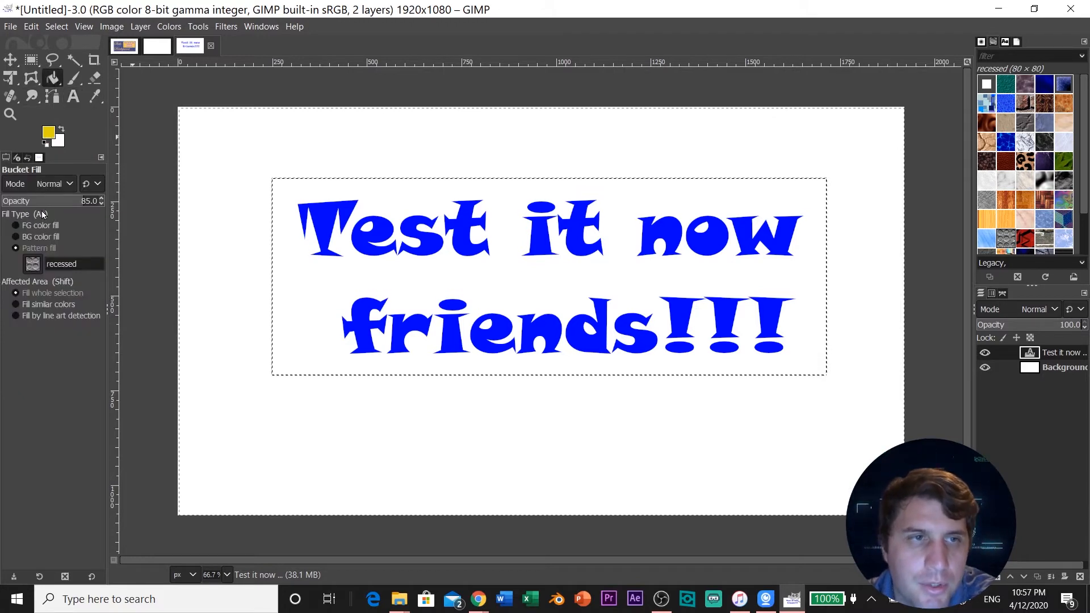
pyautogui.click(16, 226)
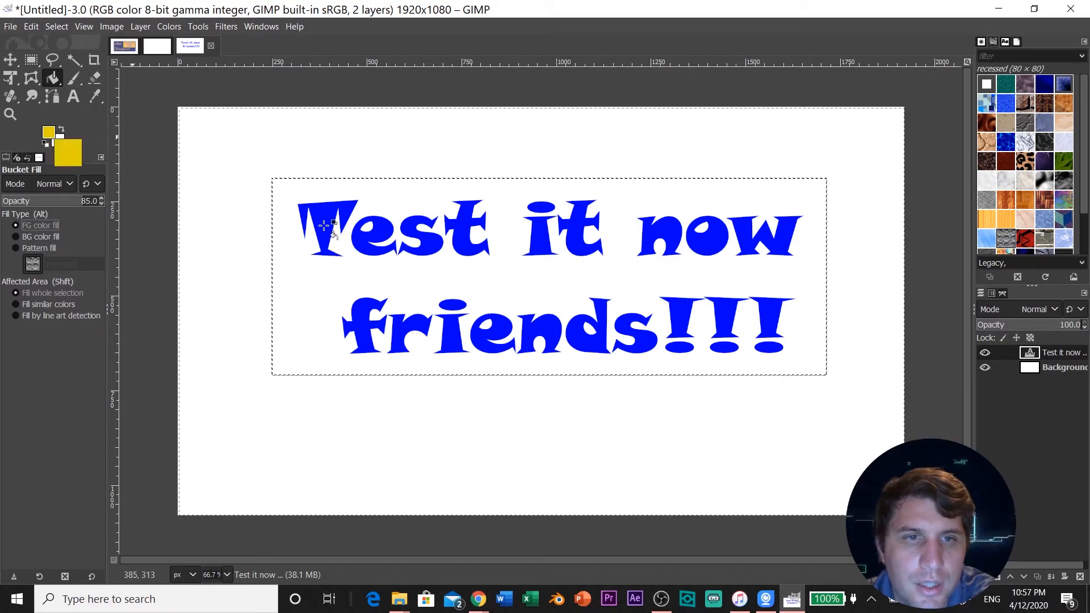
pyautogui.click(289, 188)
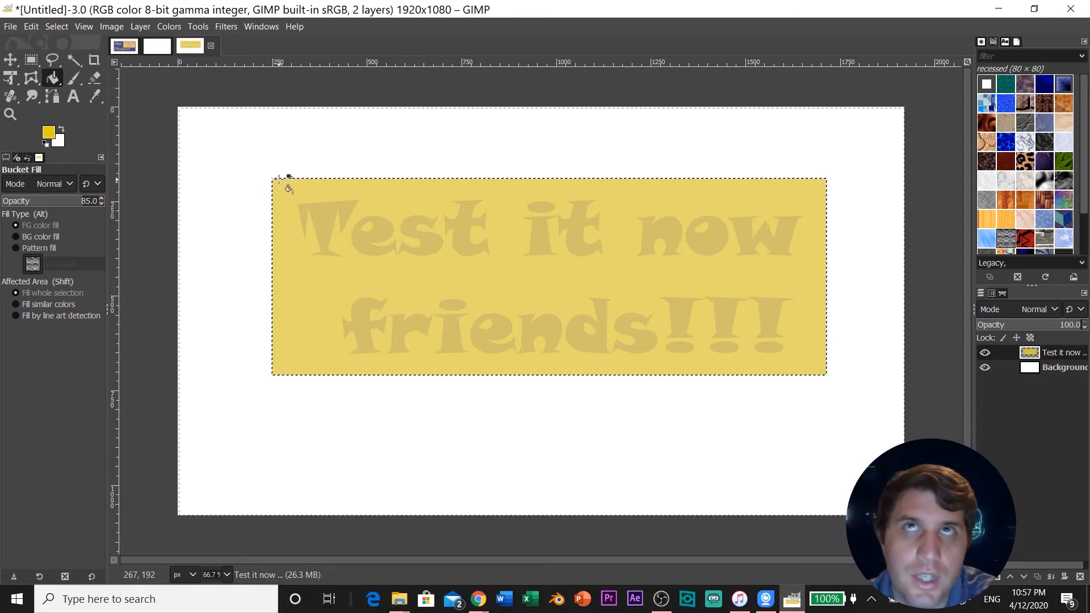
pyautogui.click(279, 179)
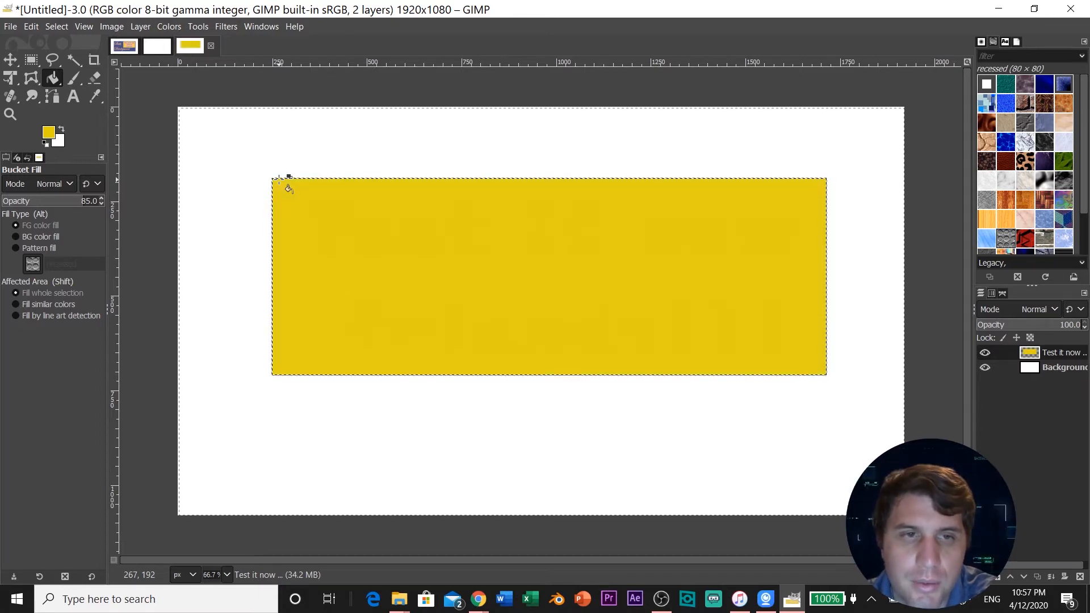
pyautogui.click(279, 180)
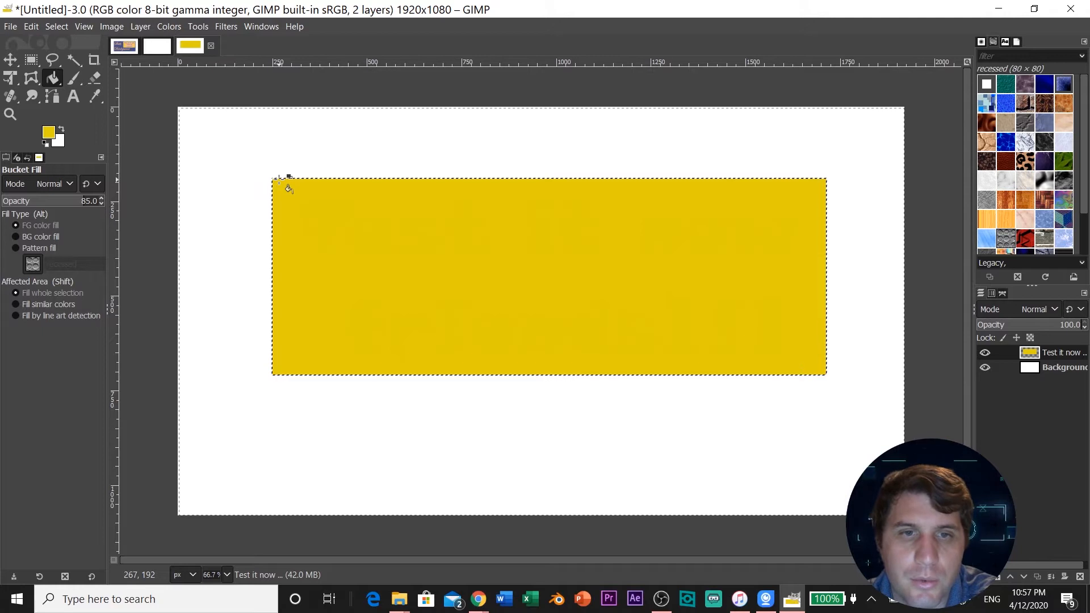
# Undo the yellow fills on the text layer.
pyautogui.press('ctrl')
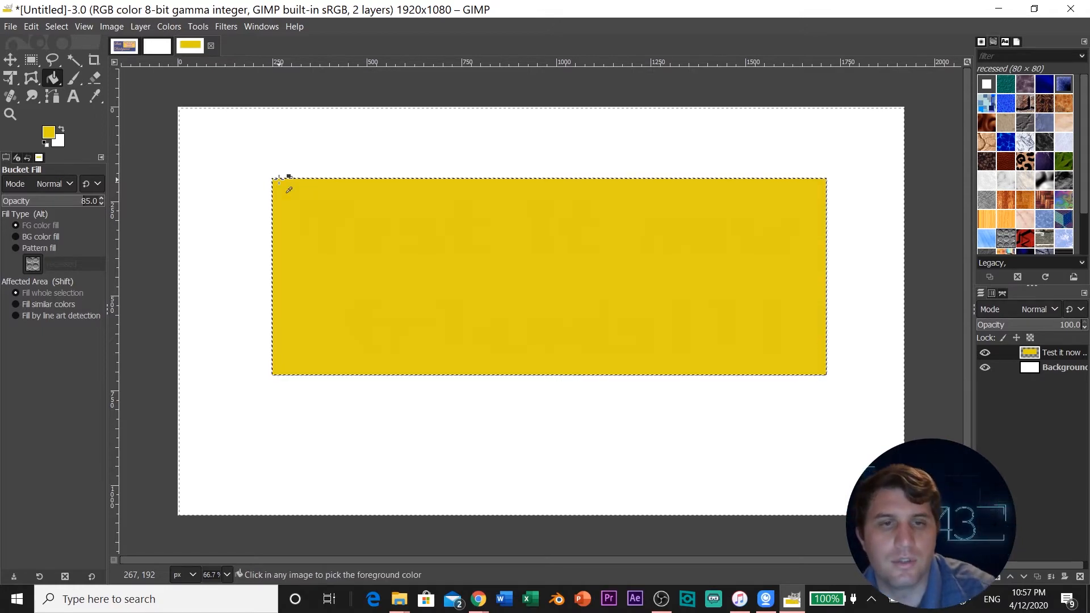
pyautogui.hotkey('ctrl', 'z')
pyautogui.hotkey('ctrl', 'z')
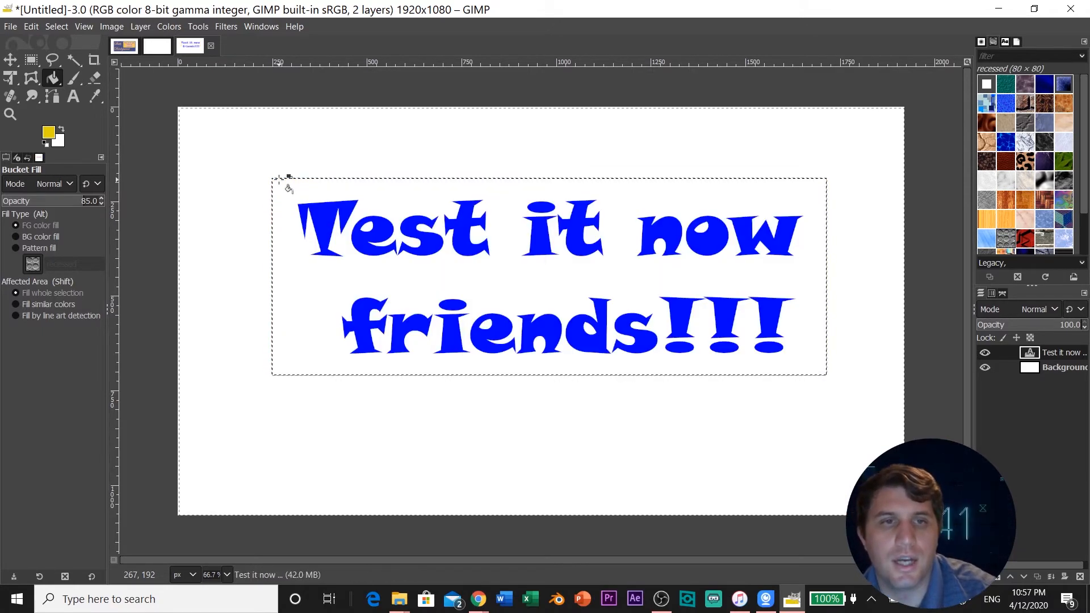
# Set the Text tool's color to a bright yellow, about f7e20d.
pyautogui.click(73, 97)
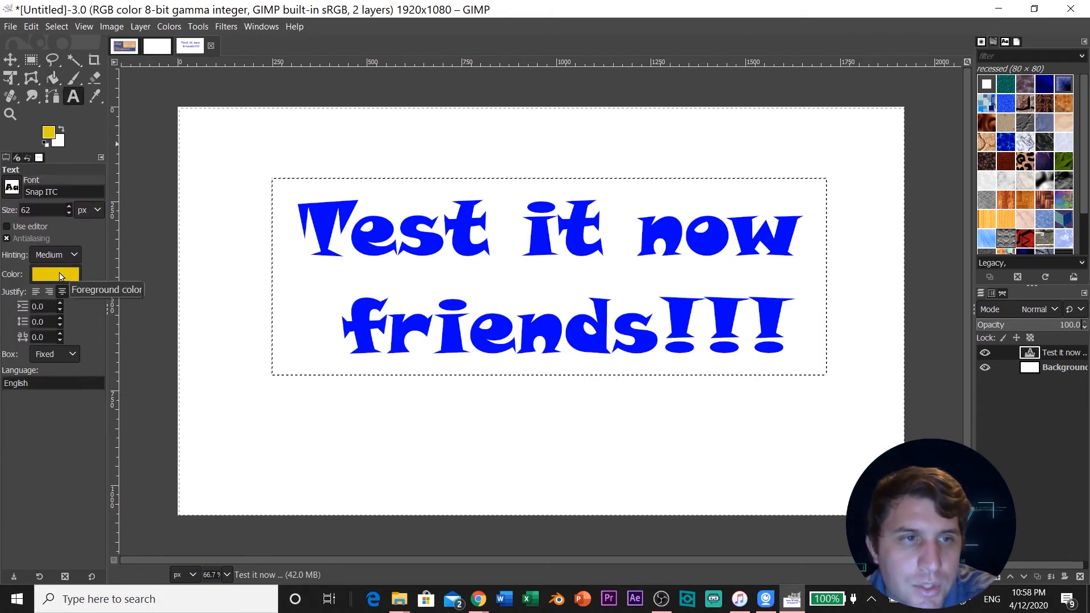
pyautogui.click(59, 274)
pyautogui.click(59, 271)
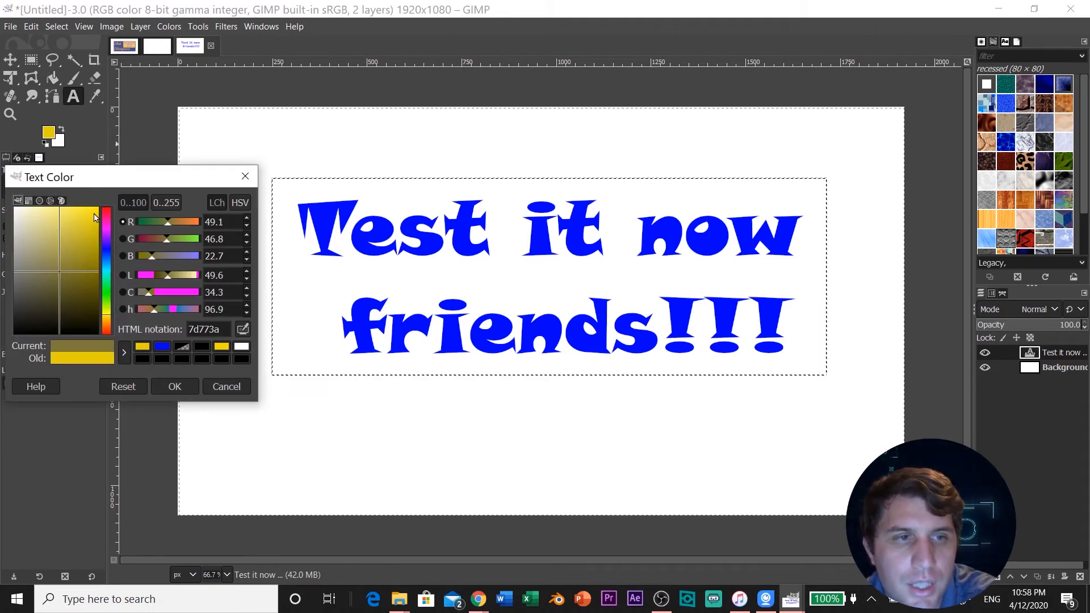
pyautogui.click(95, 211)
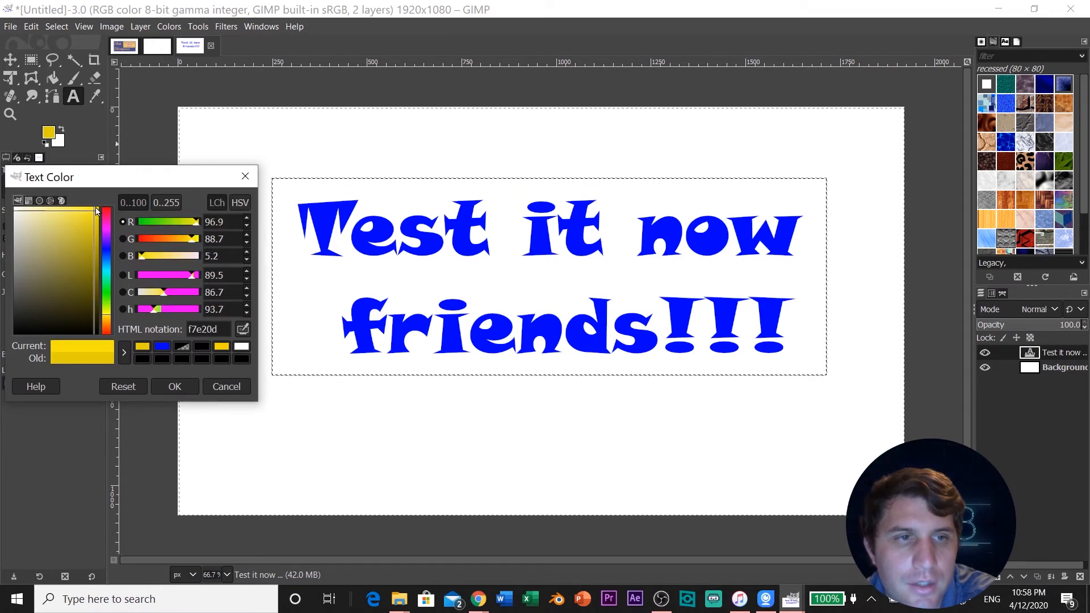
pyautogui.click(169, 382)
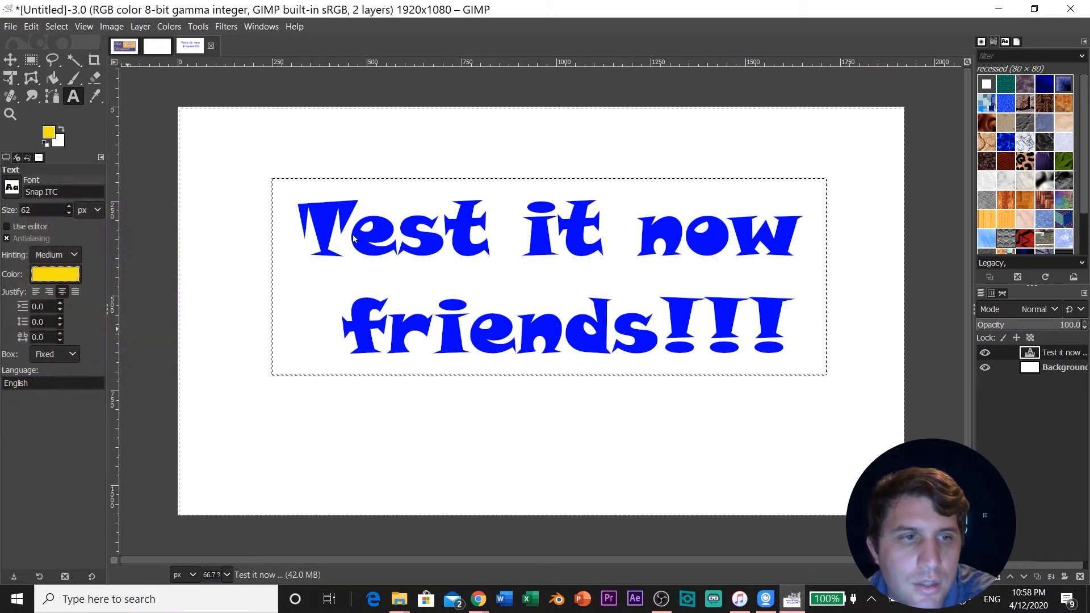
# Change the Text tool's color to a dark olive yellow.
pyautogui.click(66, 277)
pyautogui.click(67, 277)
pyautogui.click(175, 389)
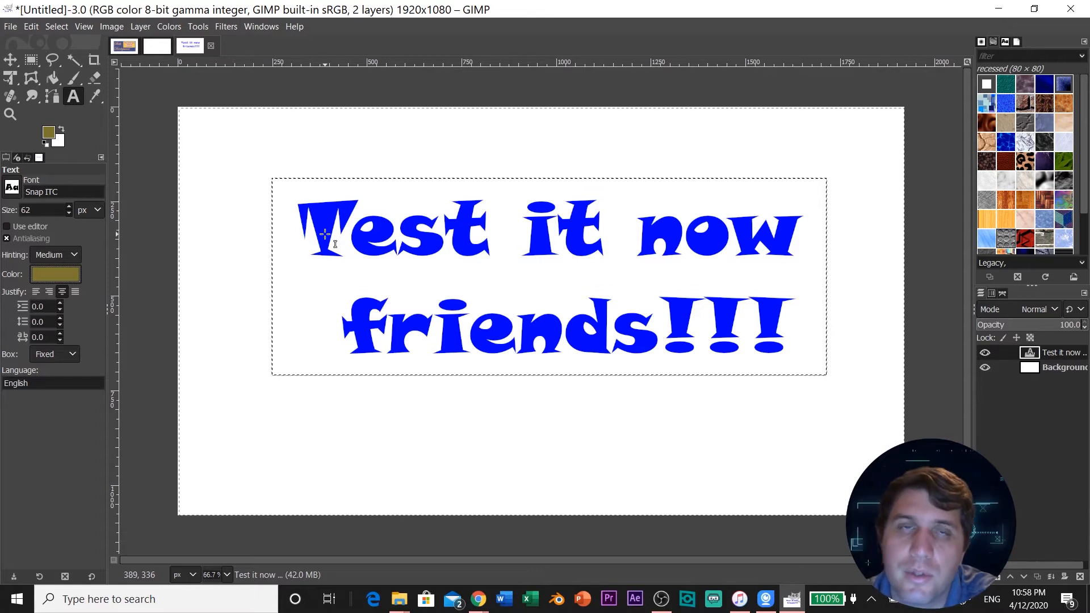
# Smudge both lines of the blue text with several horizontal strokes, using the size 51 brush.
pyautogui.click(31, 97)
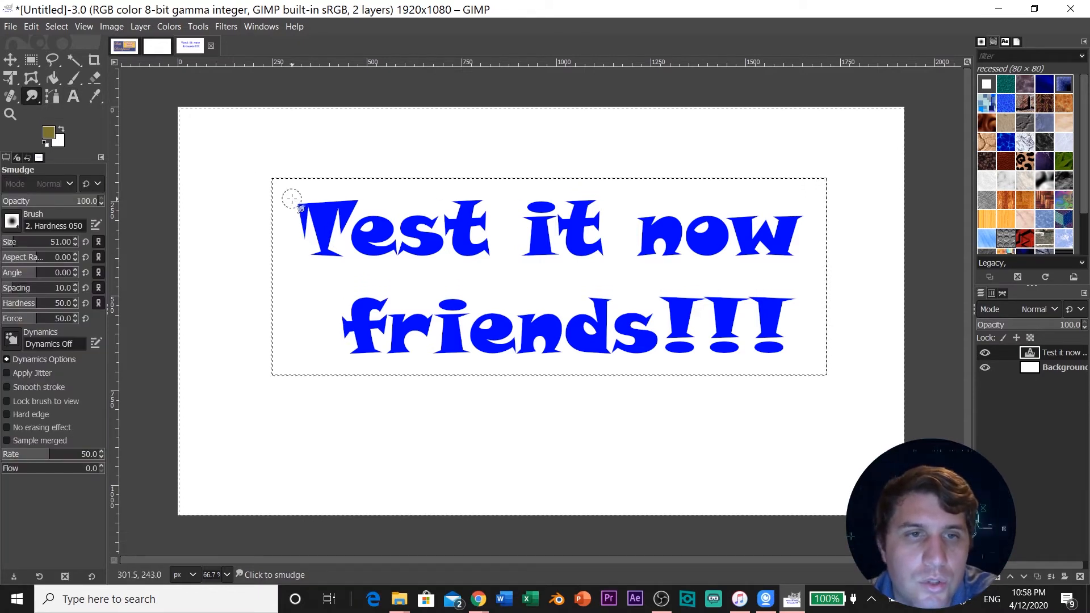
pyautogui.moveTo(297, 205); pyautogui.dragTo(370, 218)
pyautogui.moveTo(559, 235); pyautogui.dragTo(741, 258)
pyautogui.moveTo(364, 303)
pyautogui.mouseDown()
pyautogui.moveTo(519, 282)
pyautogui.moveTo(744, 301)
pyautogui.mouseUp()
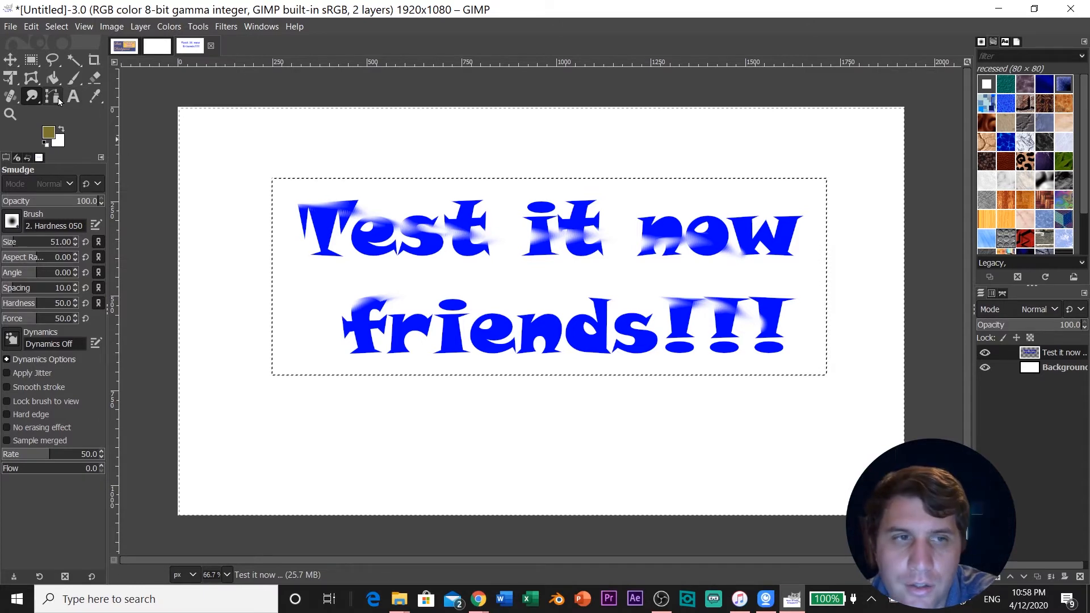
# Set Bucket Fill to pattern fill and draw a rectangular selection about 217 × 270 px near the canvas's upper-left corner.
pyautogui.click(52, 78)
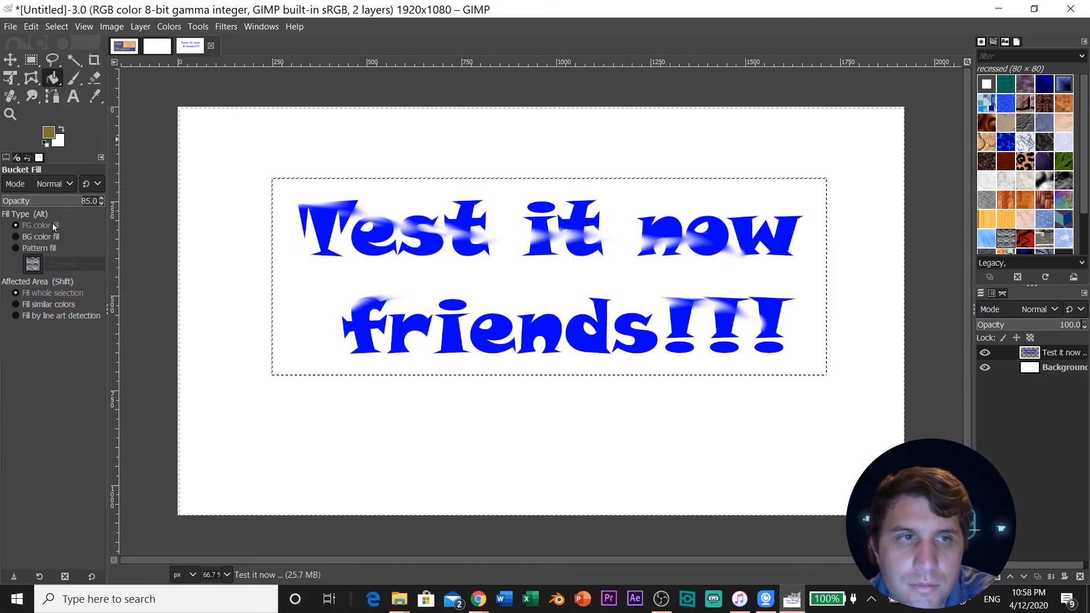
pyautogui.click(19, 248)
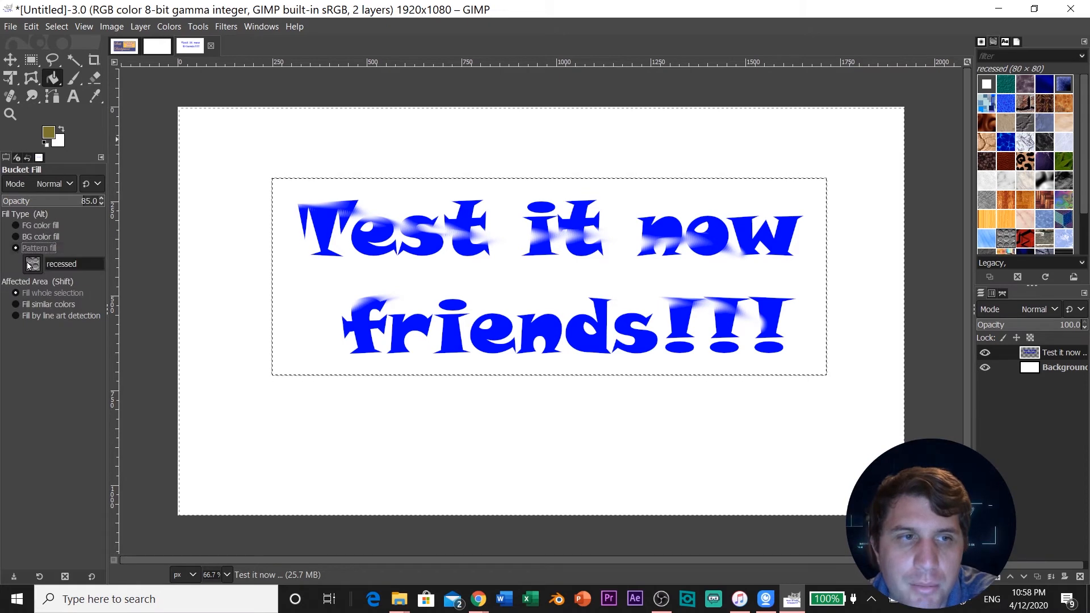
pyautogui.click(27, 63)
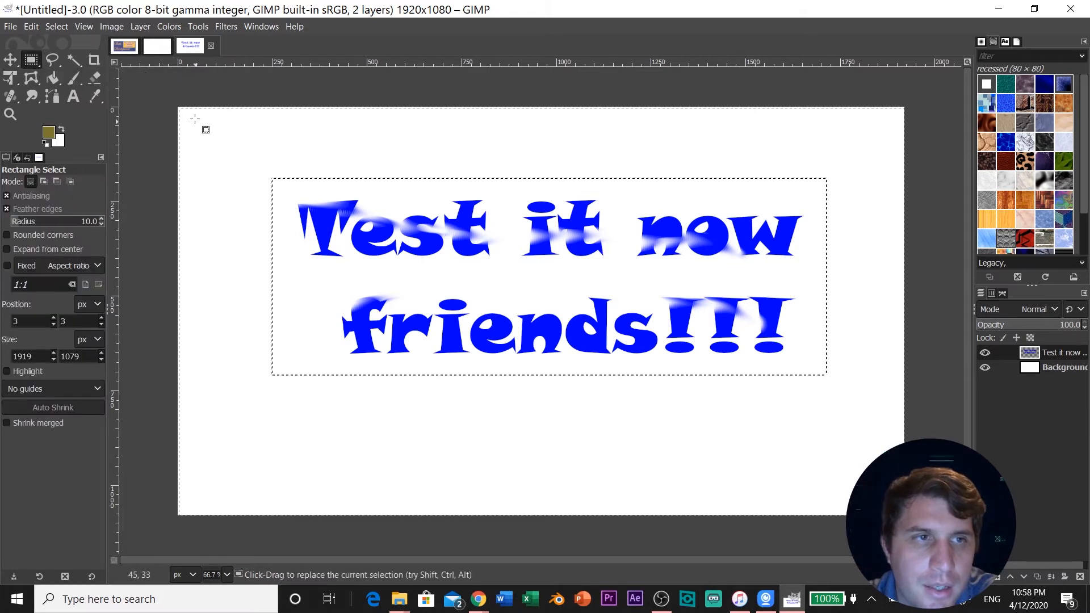
pyautogui.moveTo(189, 115); pyautogui.dragTo(271, 215)
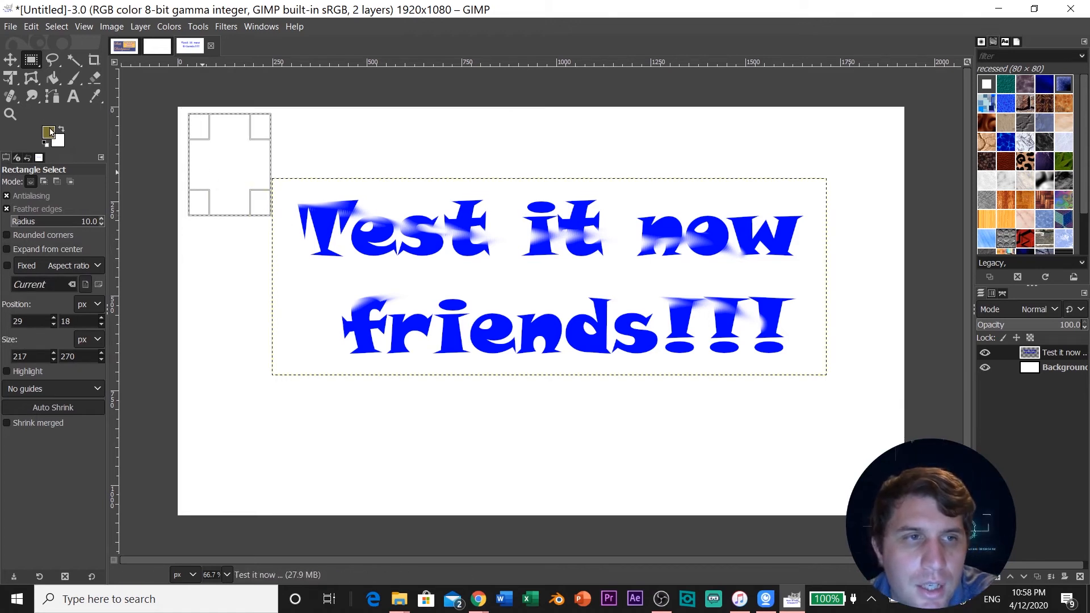
# Set Bucket Fill to fill with the foreground color for the small rectangular selection.
pyautogui.click(51, 80)
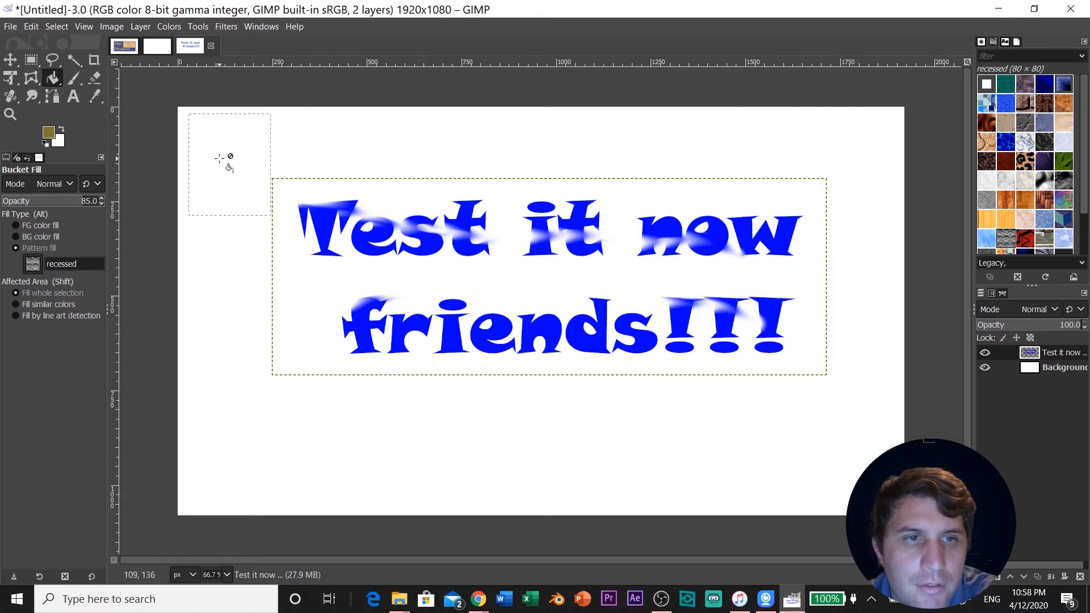
pyautogui.click(16, 226)
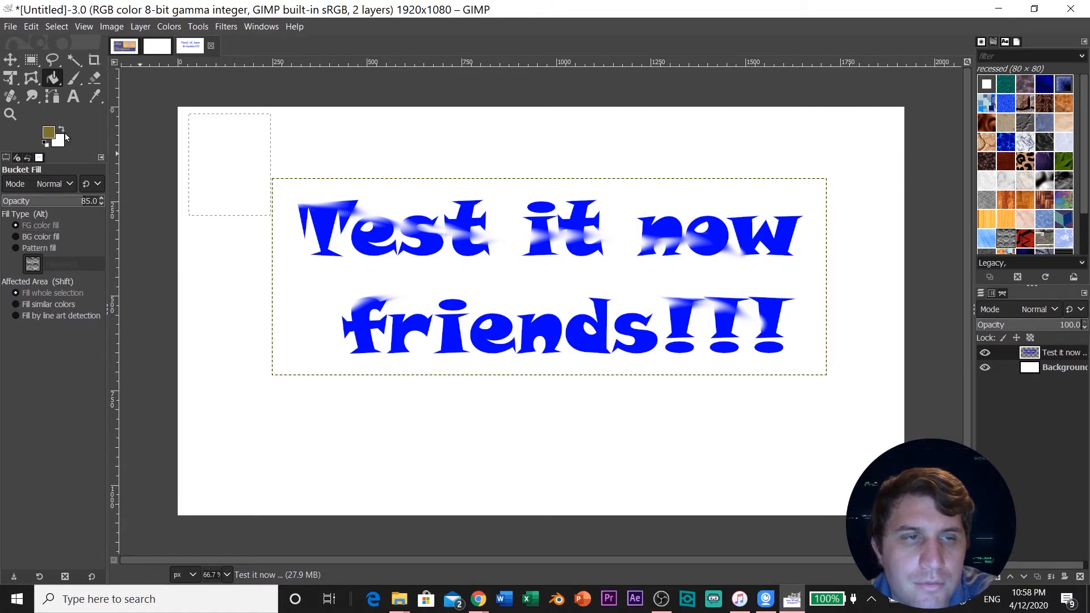
pyautogui.moveTo(50, 133); pyautogui.dragTo(426, 123)
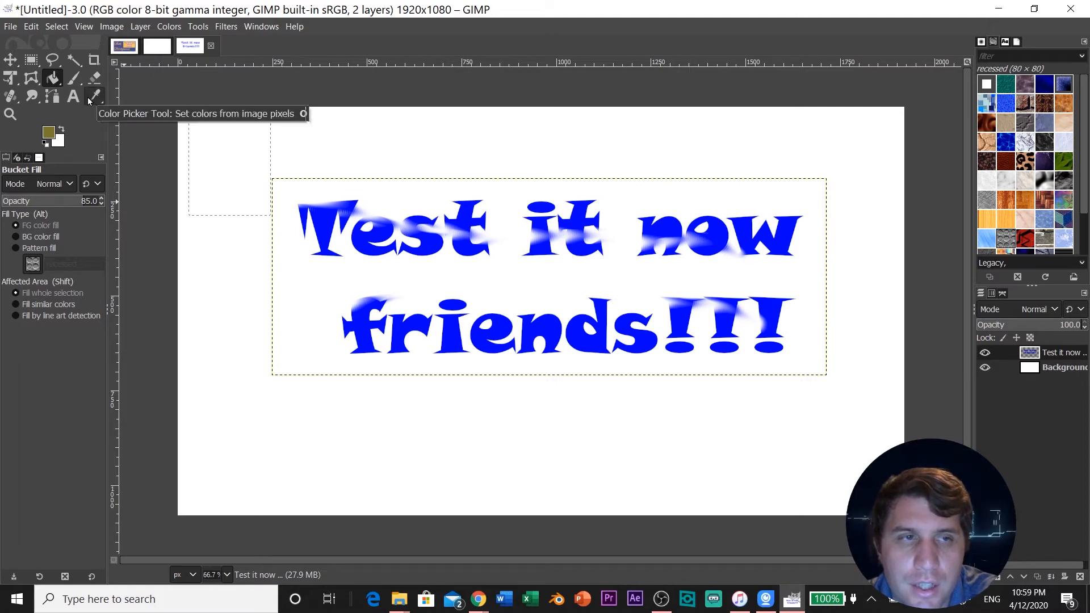
# Create a new 1920 × 1080 px image and fill its whole canvas with the olive foreground color.
pyautogui.click(11, 27)
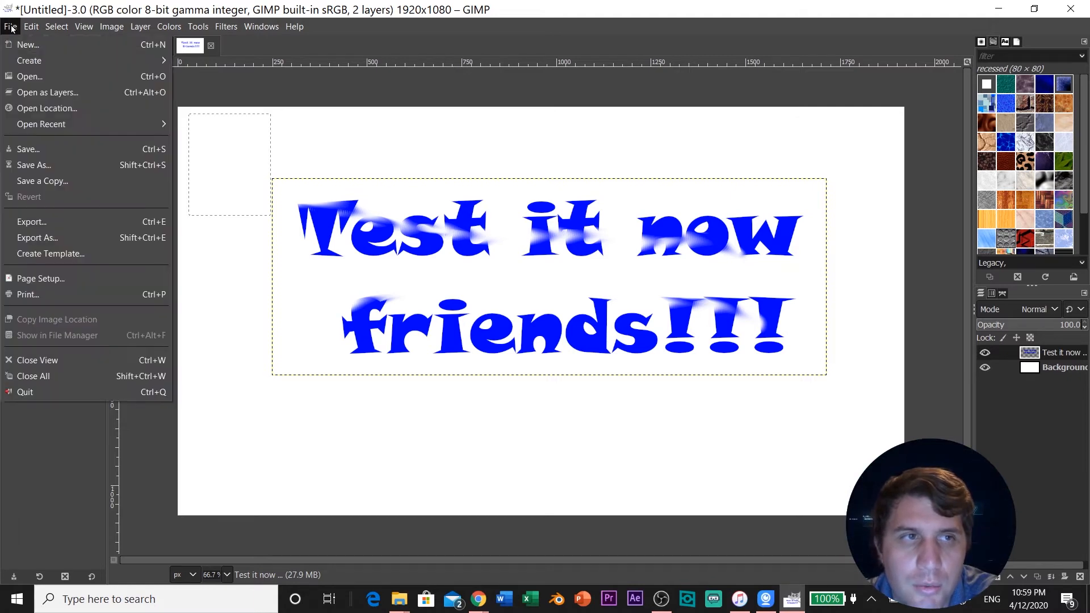
pyautogui.click(28, 45)
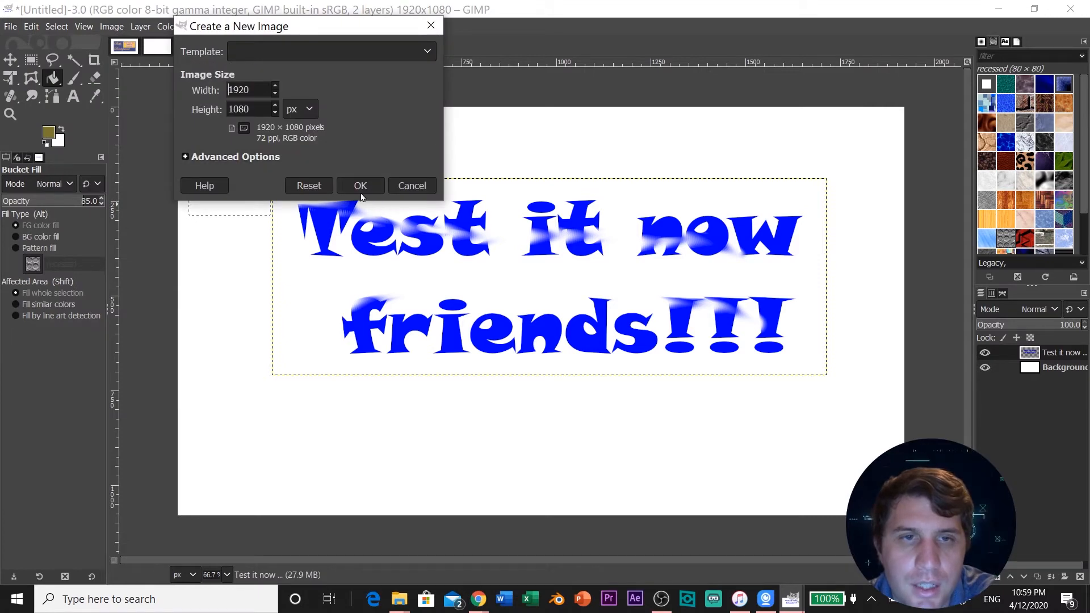
pyautogui.click(366, 48)
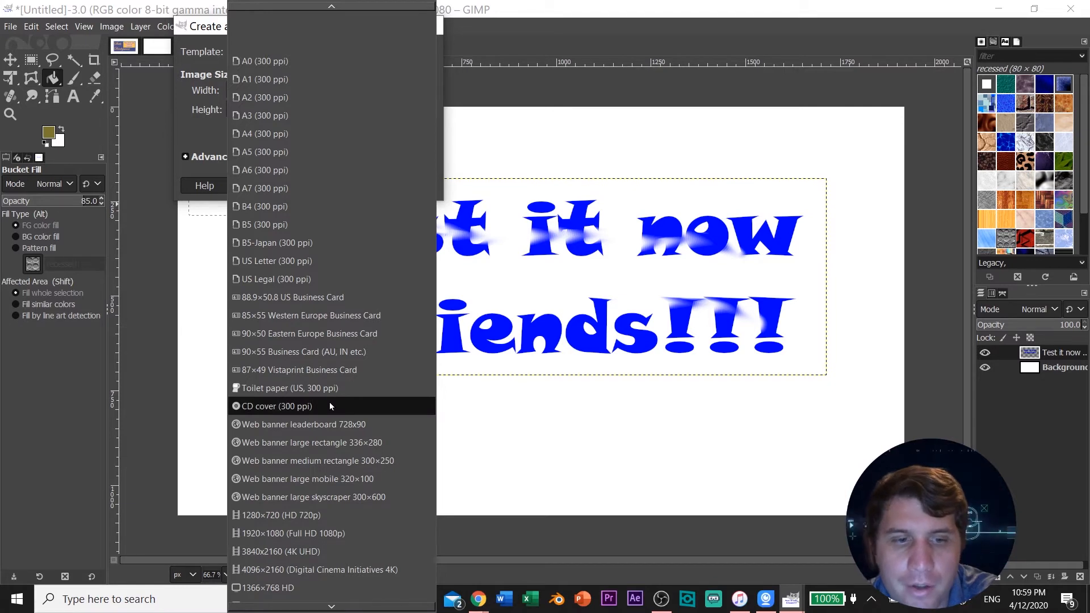
pyautogui.click(216, 32)
pyautogui.click(361, 186)
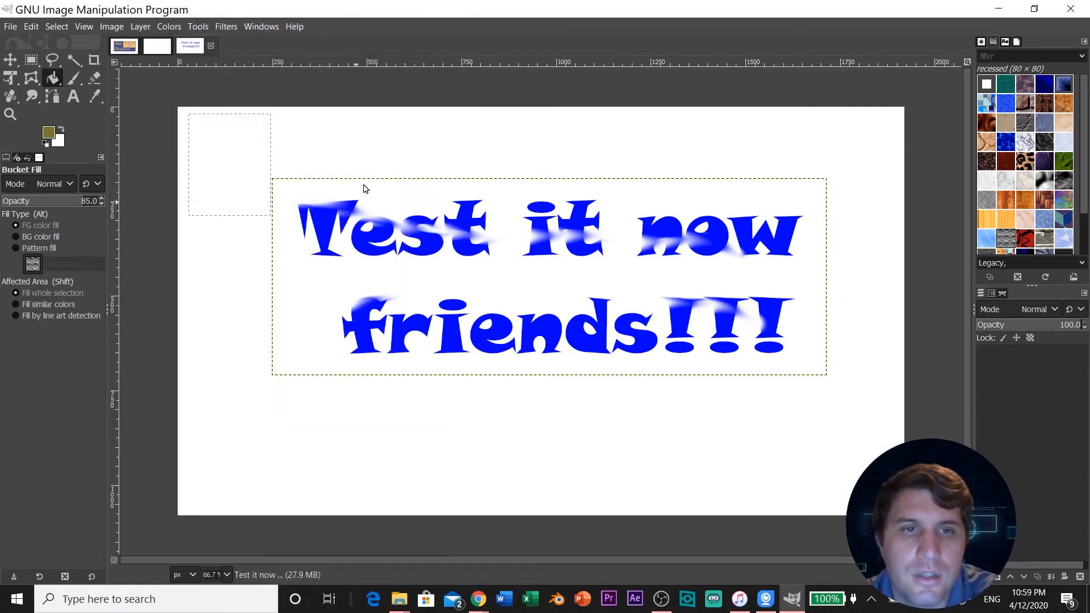
pyautogui.click(267, 132)
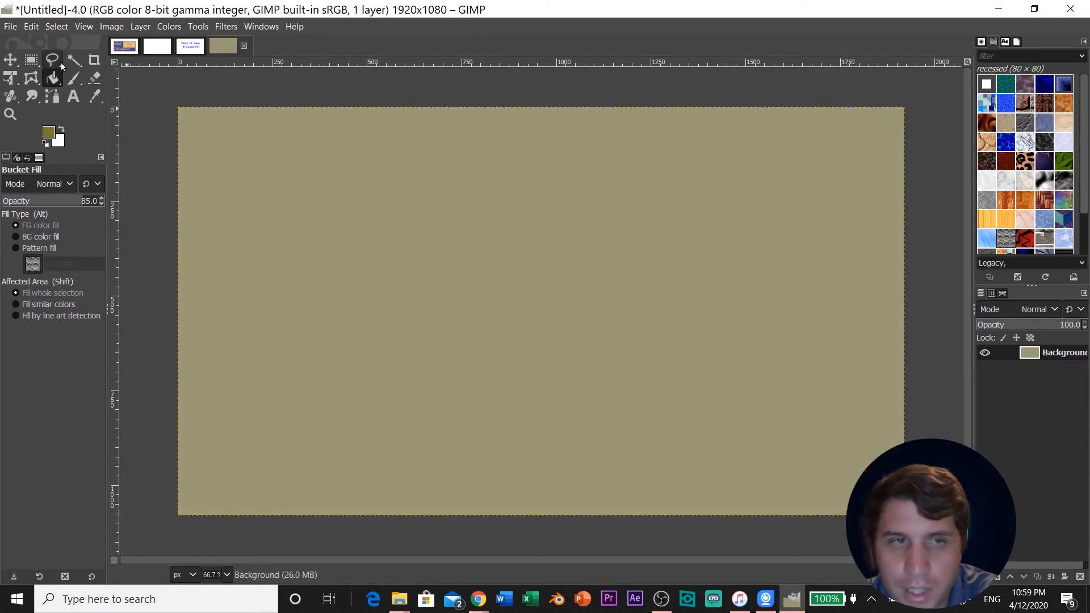
# Add a large text box across the middle of the canvas and enter "Test it now friendss" in it.
pyautogui.click(72, 96)
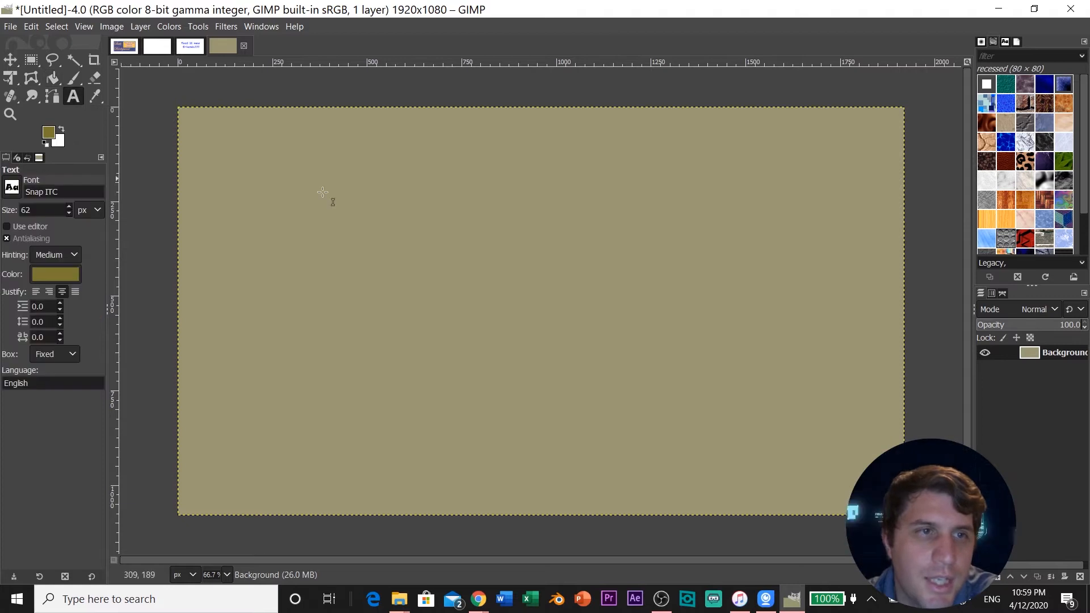
pyautogui.moveTo(271, 165); pyautogui.dragTo(815, 454)
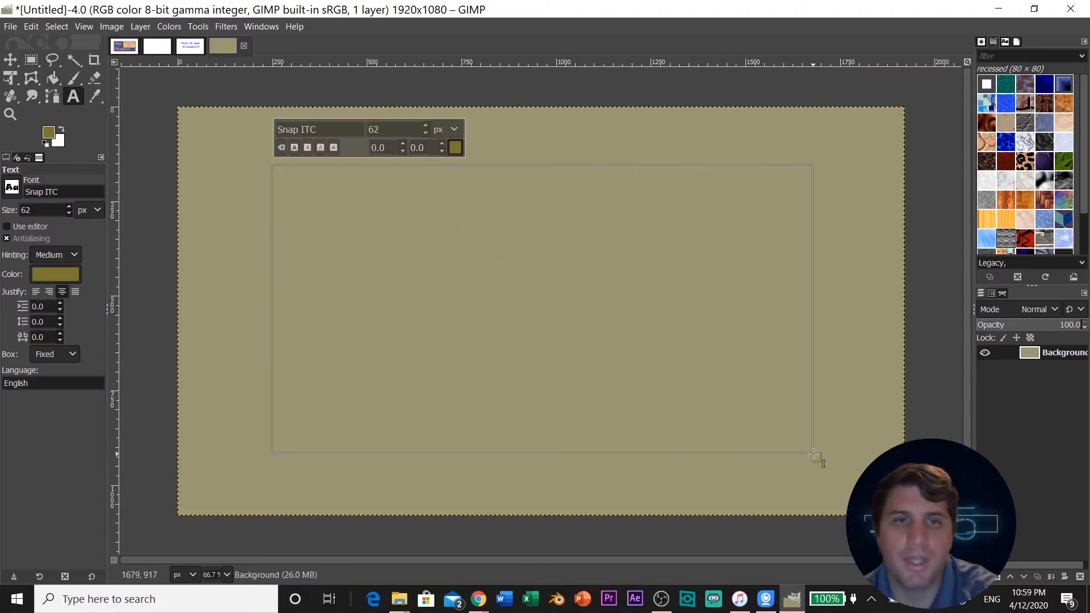
pyautogui.write('Test ')
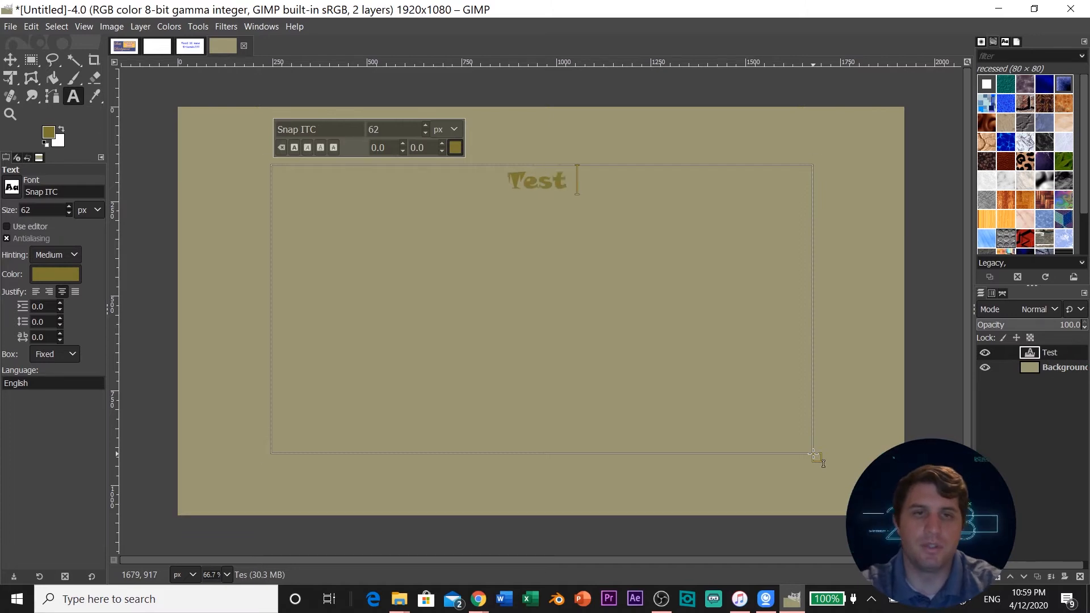
pyautogui.write('it now friend')
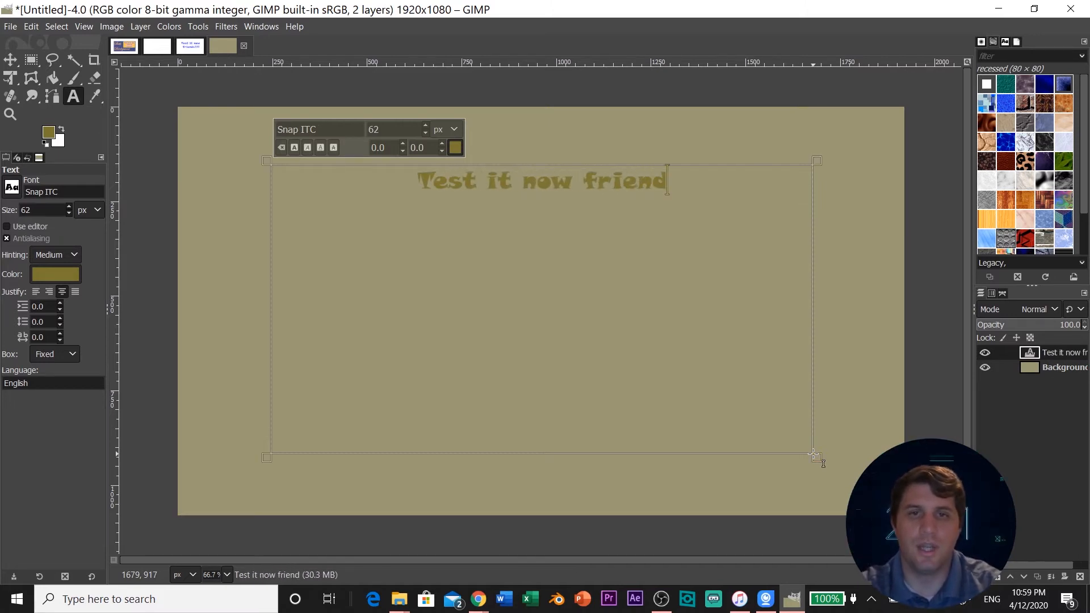
pyautogui.write('ss')
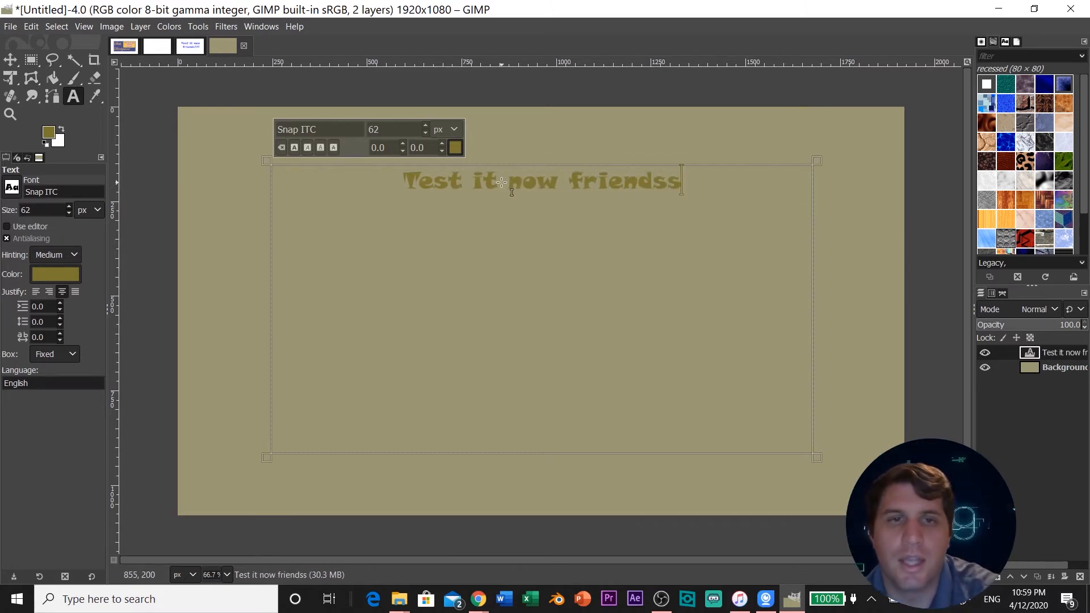
# Insert a line break after "now" so that "friendss" starts a second line.
pyautogui.hotkey('ctrl', 'a')
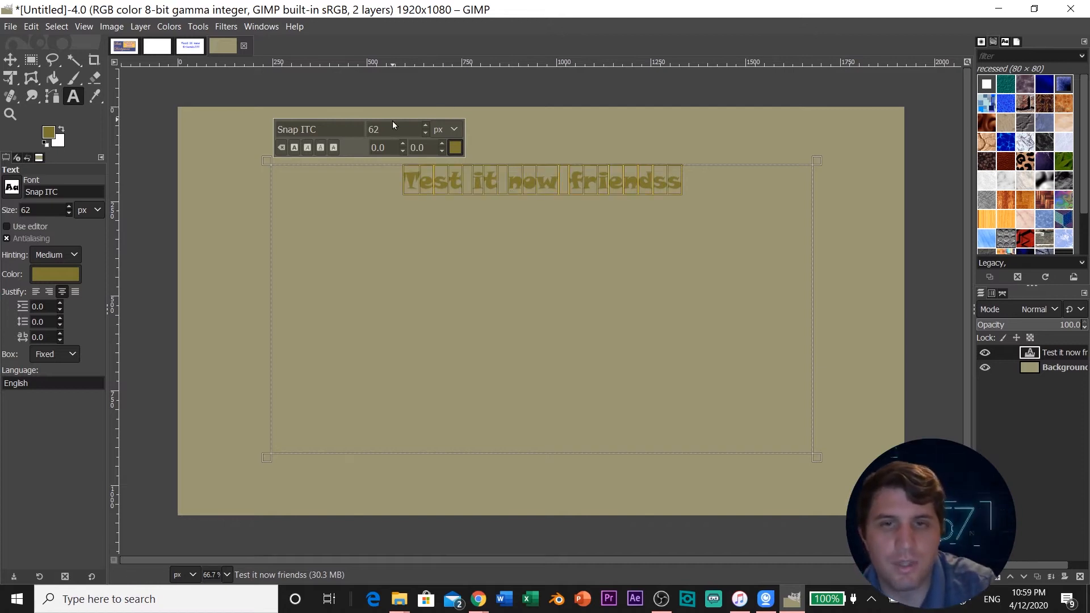
pyautogui.click(562, 180)
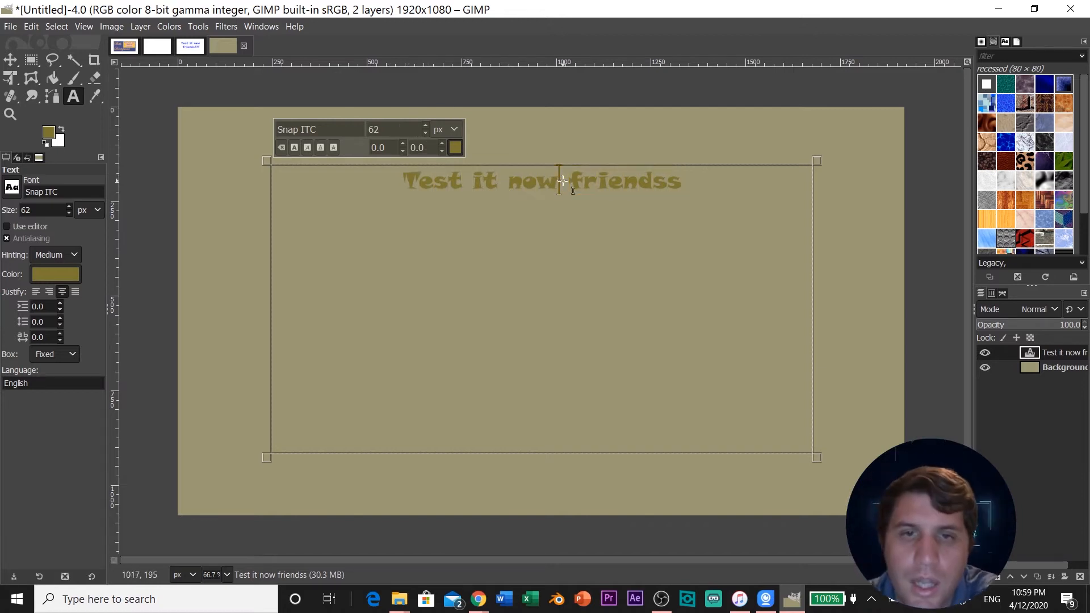
pyautogui.press('Return')
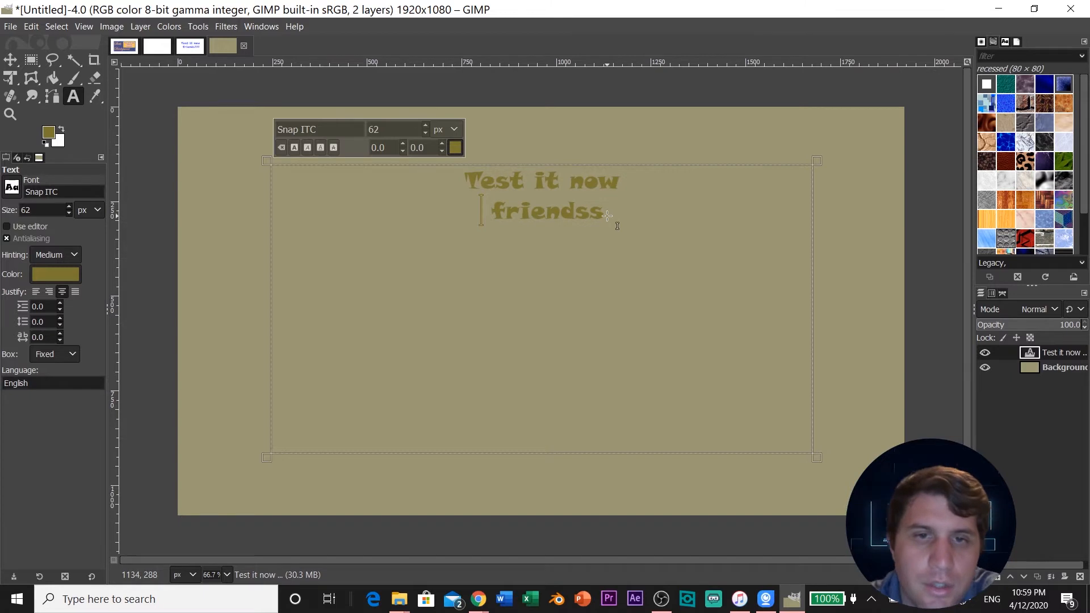
# Set the size of all the text in the box to 225 px.
pyautogui.hotkey('ctrl', 'a')
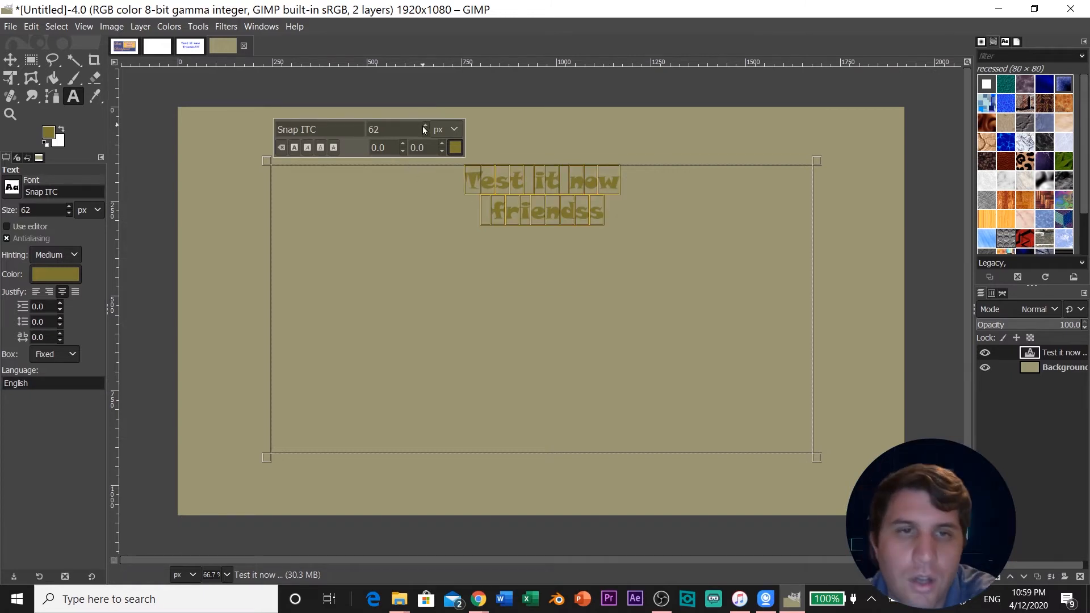
pyautogui.doubleClick(381, 125)
pyautogui.press('BackSpace')
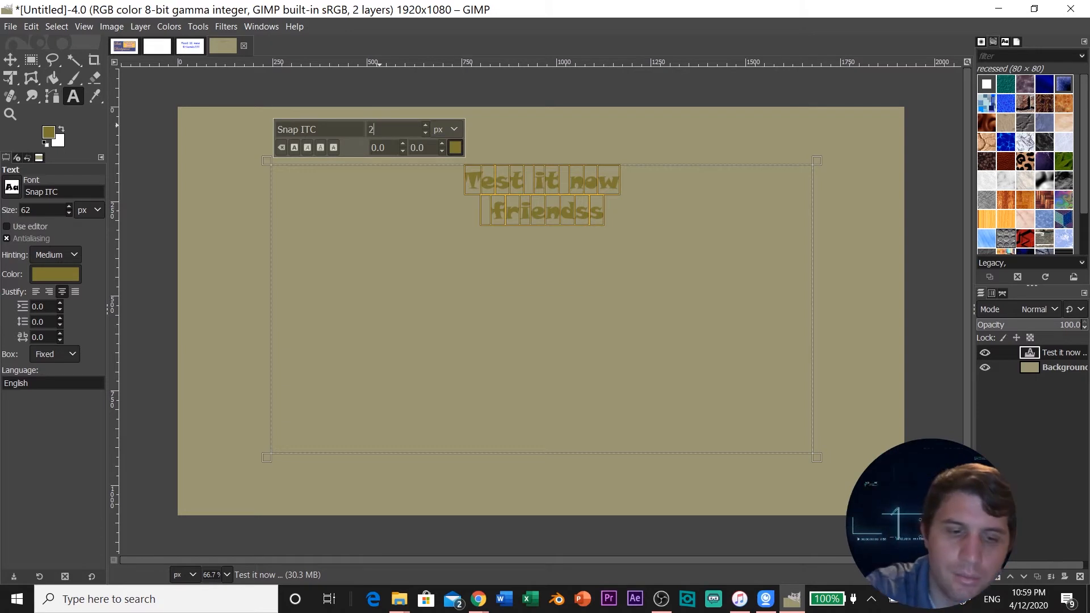
pyautogui.write('250')
pyautogui.press('Return')
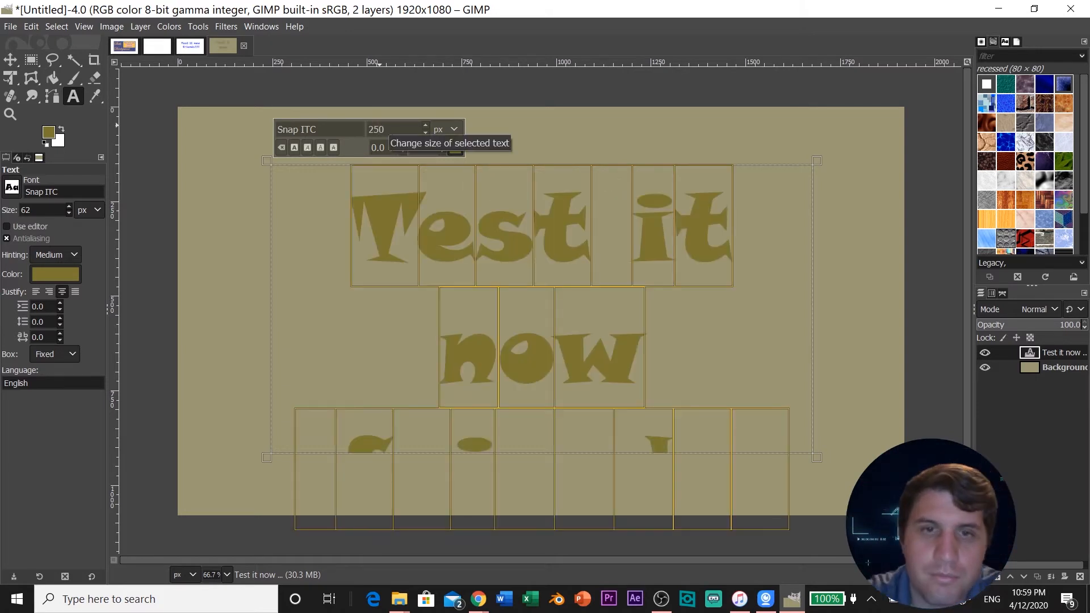
pyautogui.press('BackSpace')
pyautogui.press('BackSpace')
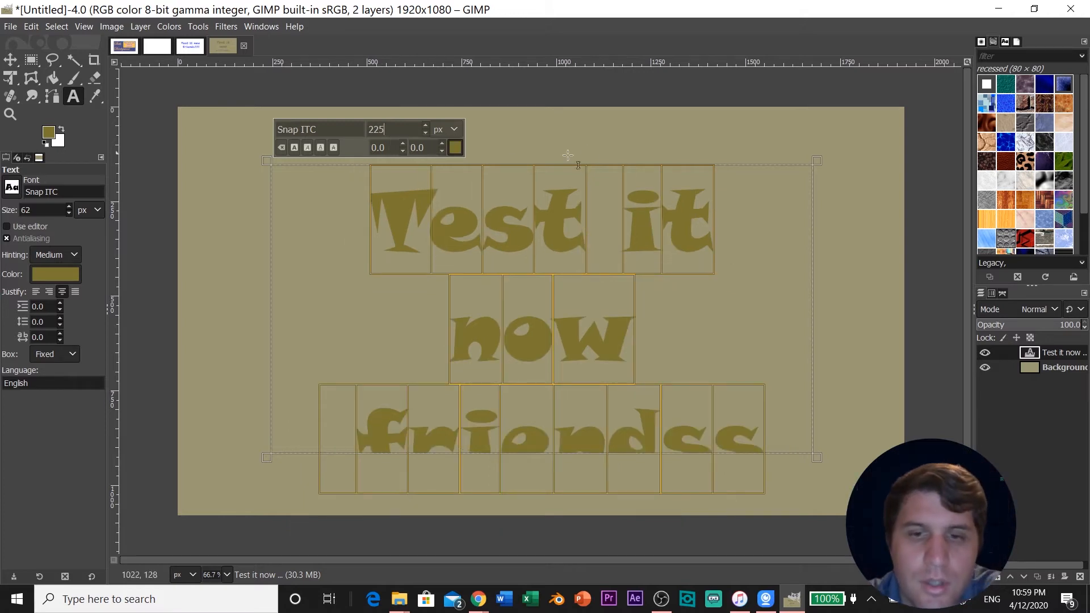
# Enlarge the text box upward and to the right, and correct "friendss" to "friends!".
pyautogui.moveTo(752, 166); pyautogui.dragTo(749, 120)
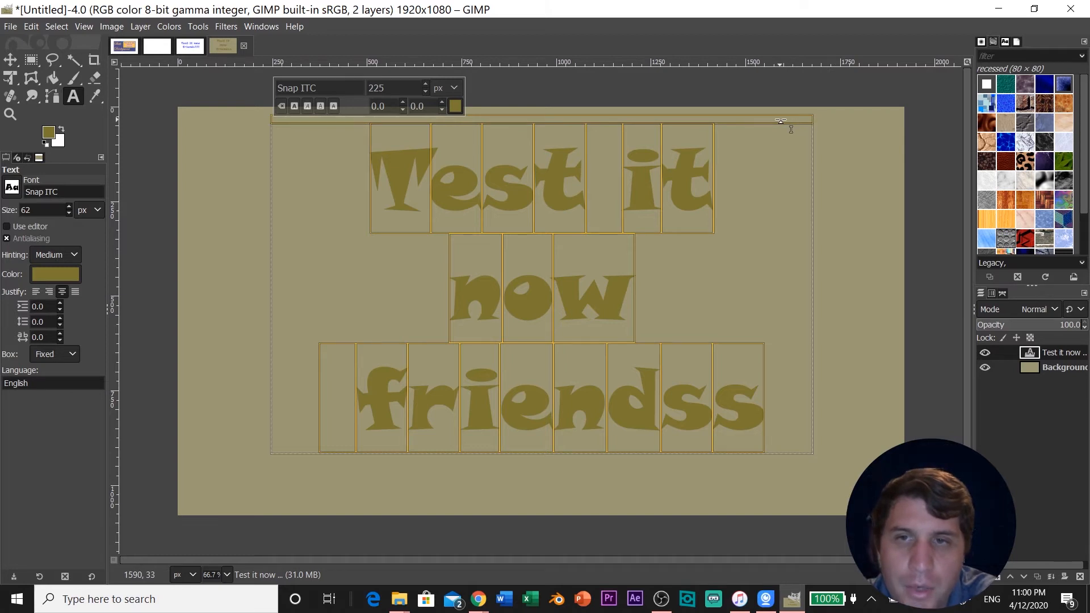
pyautogui.moveTo(830, 174); pyautogui.dragTo(860, 180)
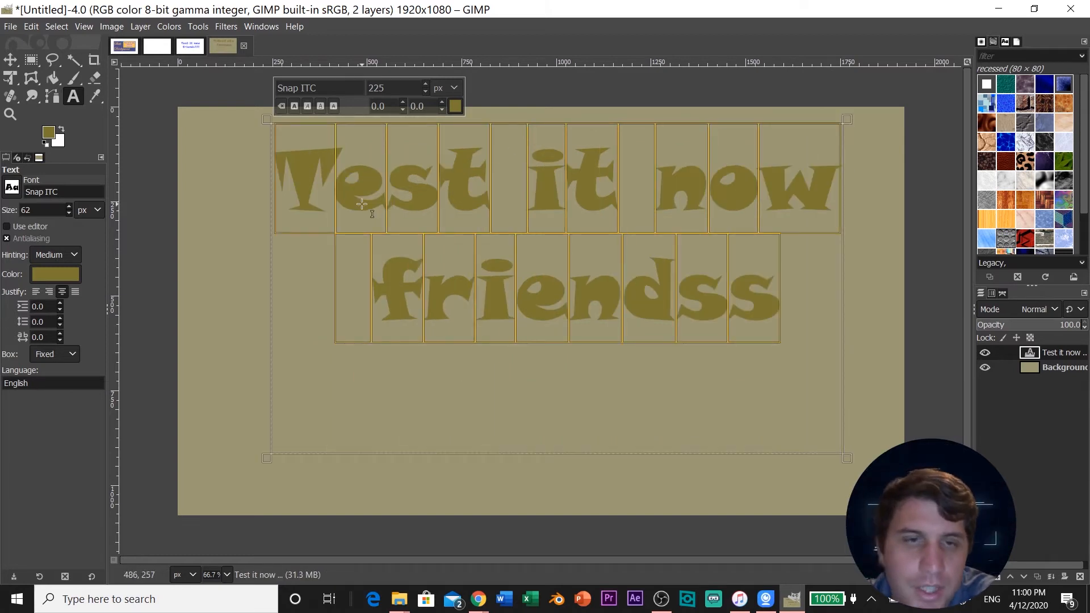
pyautogui.click(764, 301)
pyautogui.press('BackSpace')
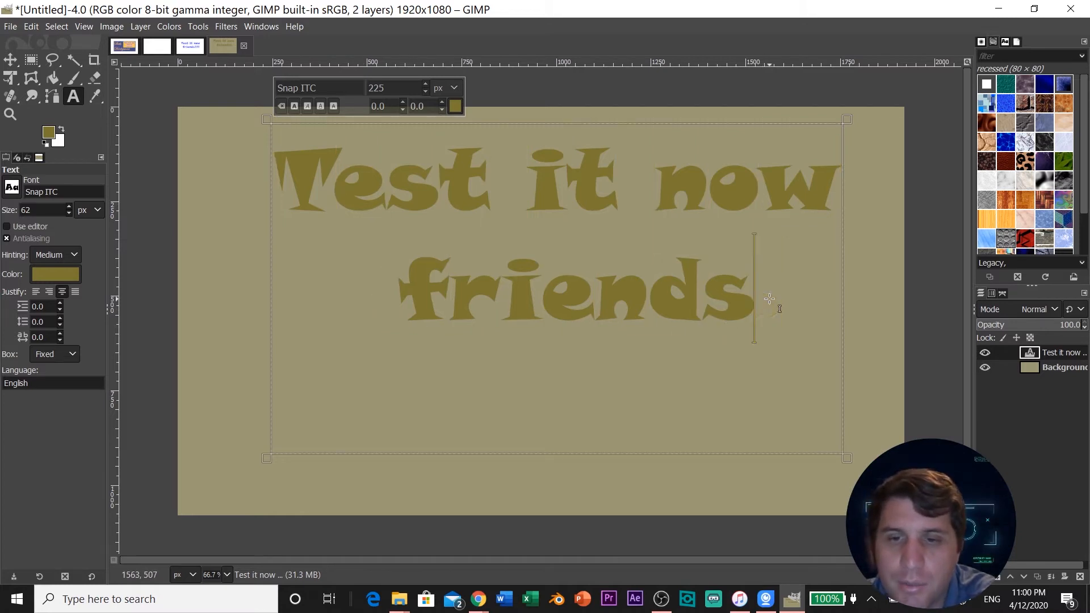
pyautogui.write('!')
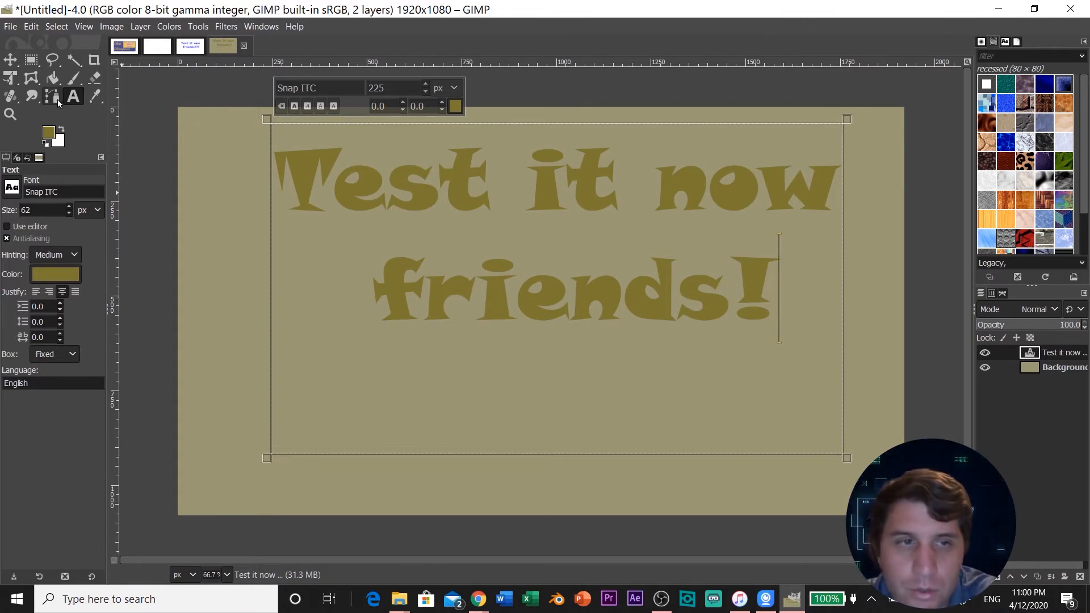
# Try filling the text layer with the Parque #1 pattern using Bucket Fill, and undo the fill.
pyautogui.click(53, 78)
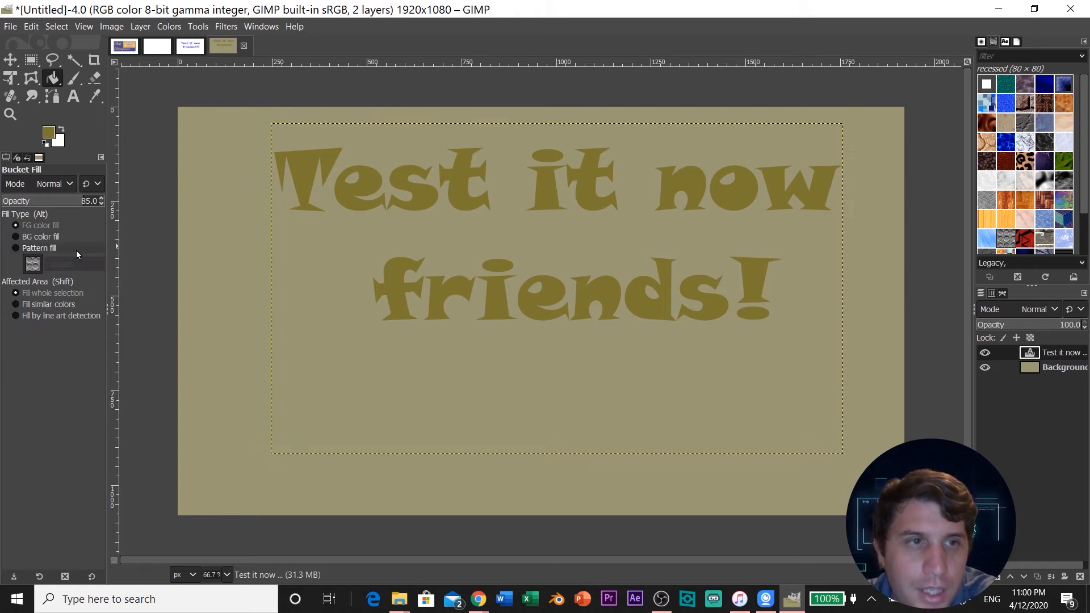
pyautogui.click(22, 250)
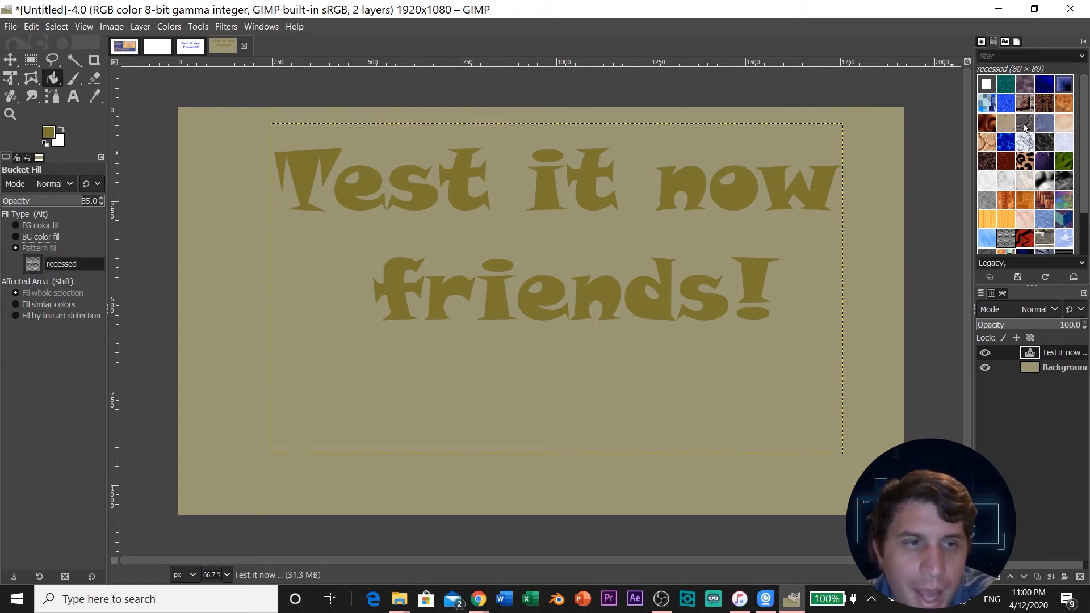
pyautogui.click(1007, 203)
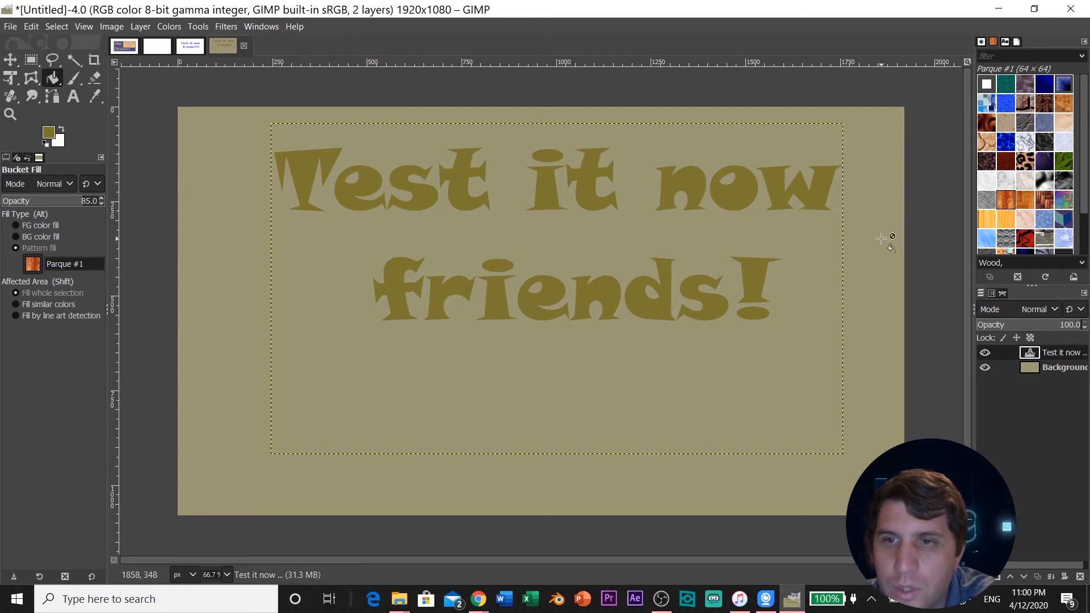
pyautogui.click(33, 264)
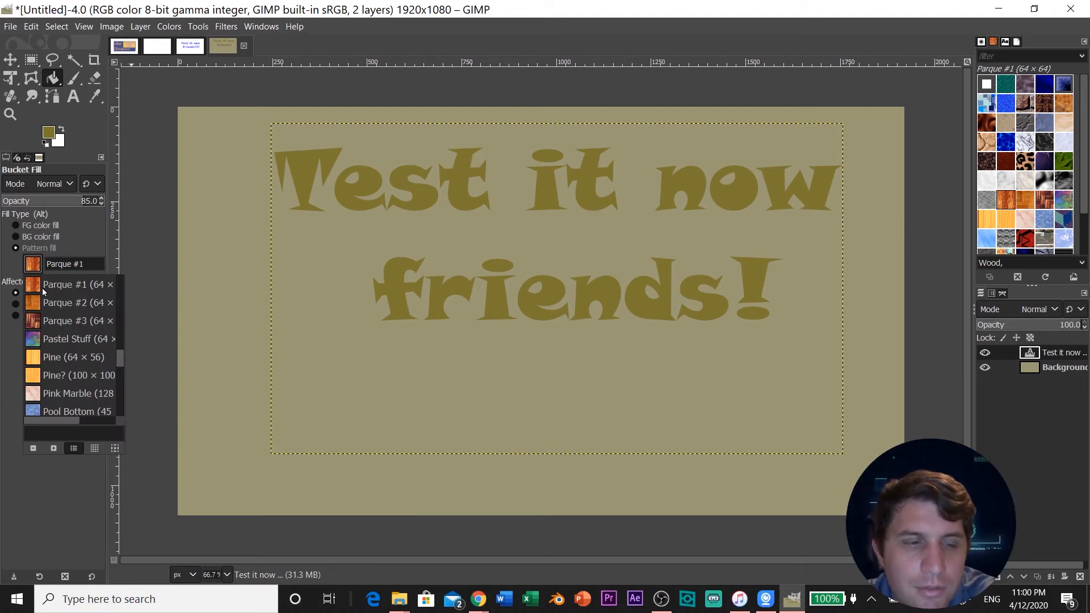
pyautogui.moveTo(42, 287); pyautogui.dragTo(236, 312)
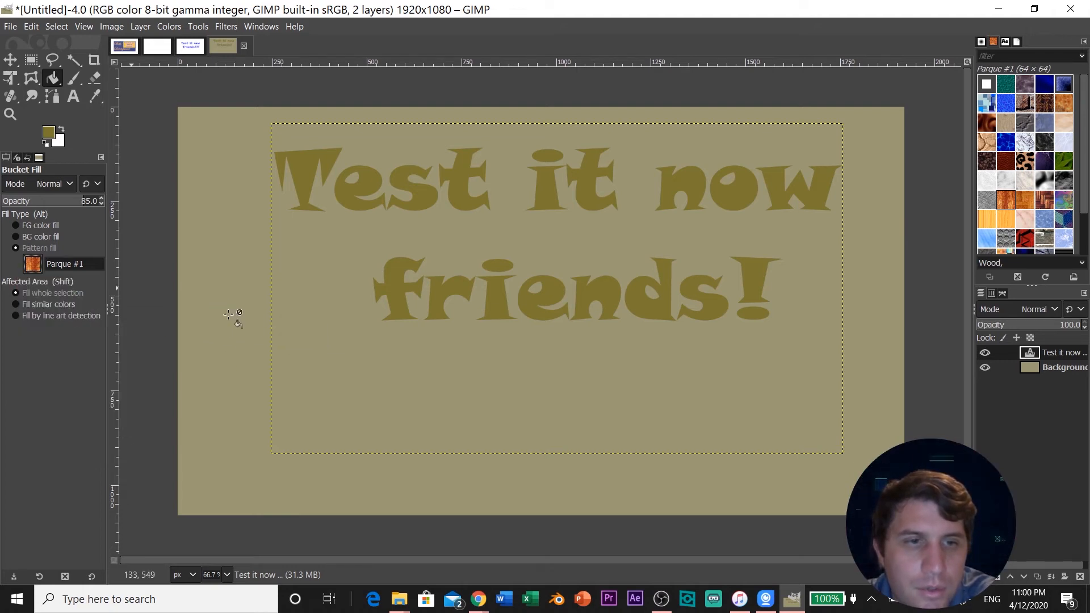
pyautogui.click(337, 282)
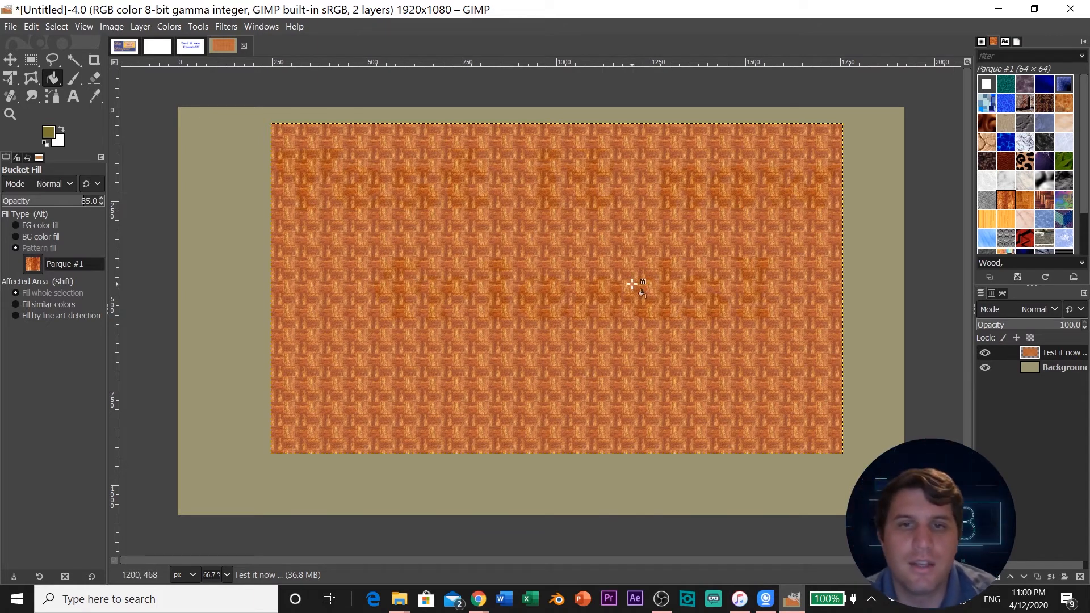
pyautogui.hotkey('ctrl', 'z')
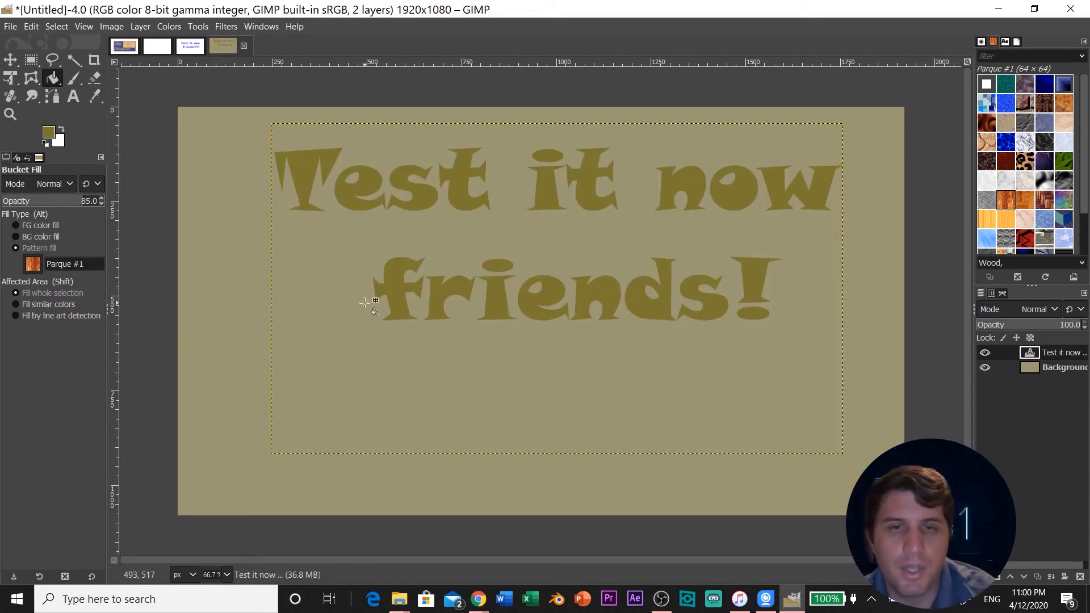
# Draw a closed five-point cage around both lines of text with Cage Transform.
pyautogui.click(32, 80)
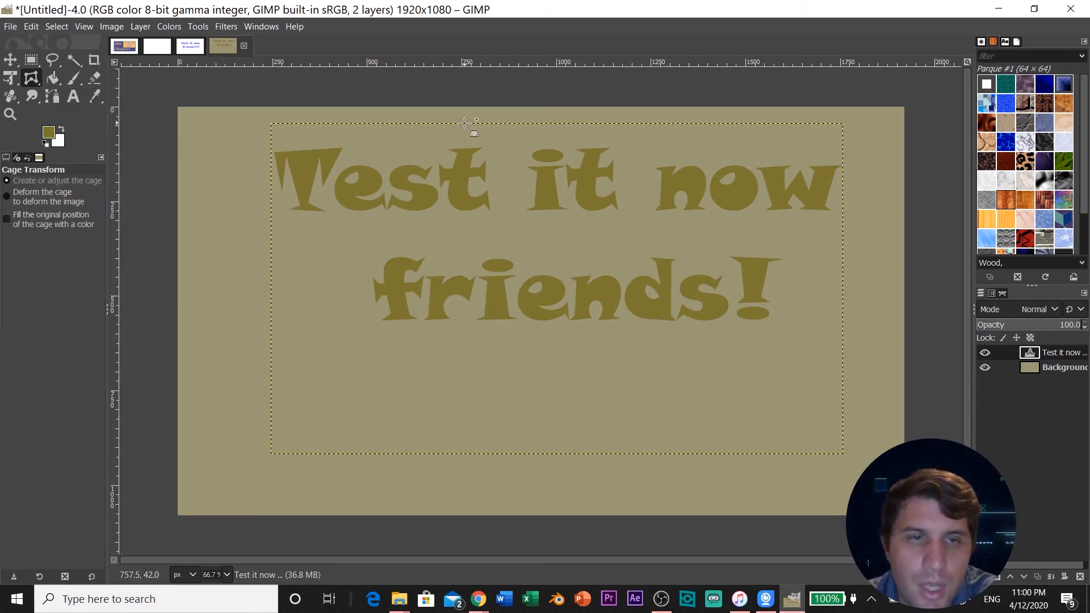
pyautogui.click(256, 133)
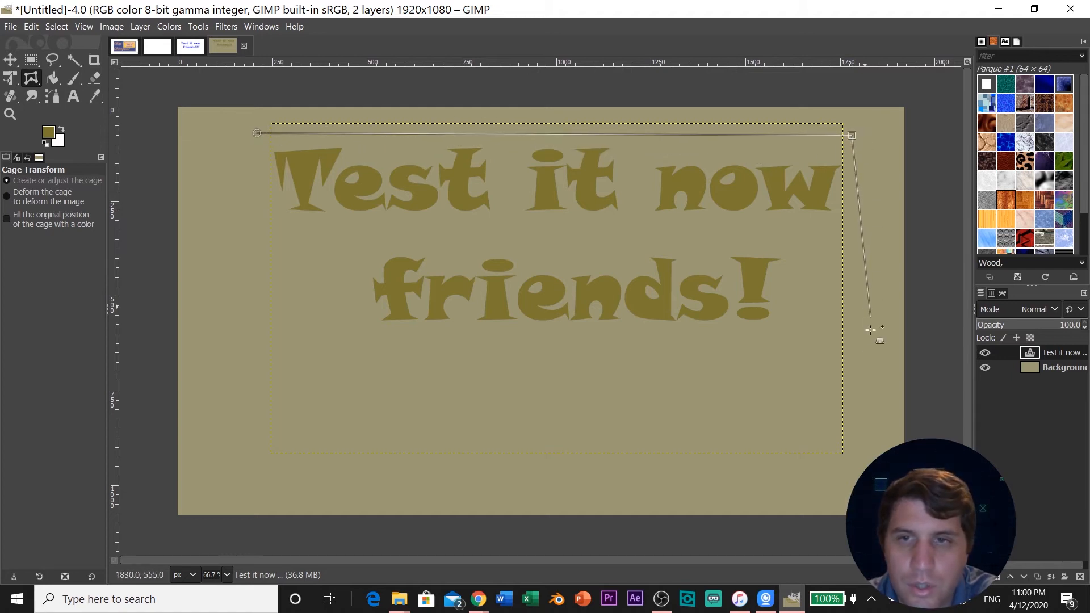
pyautogui.click(851, 382)
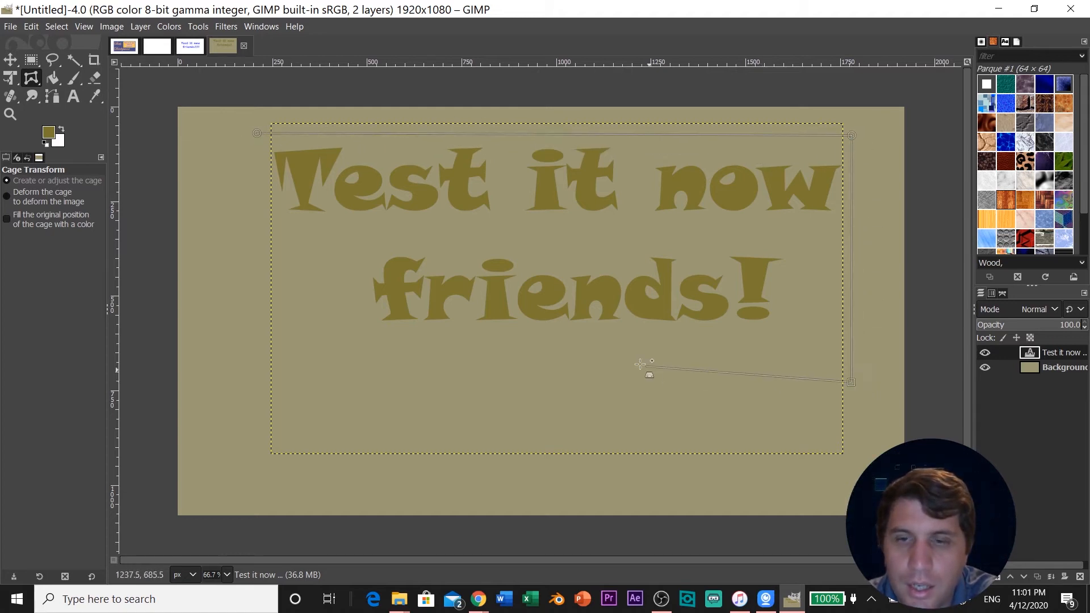
pyautogui.click(597, 354)
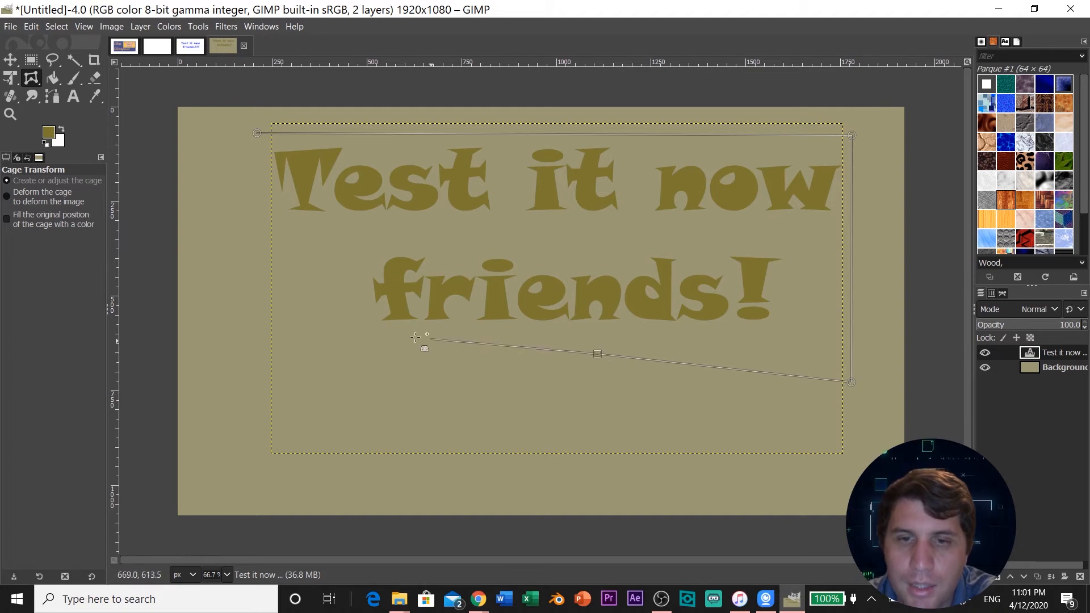
pyautogui.click(273, 399)
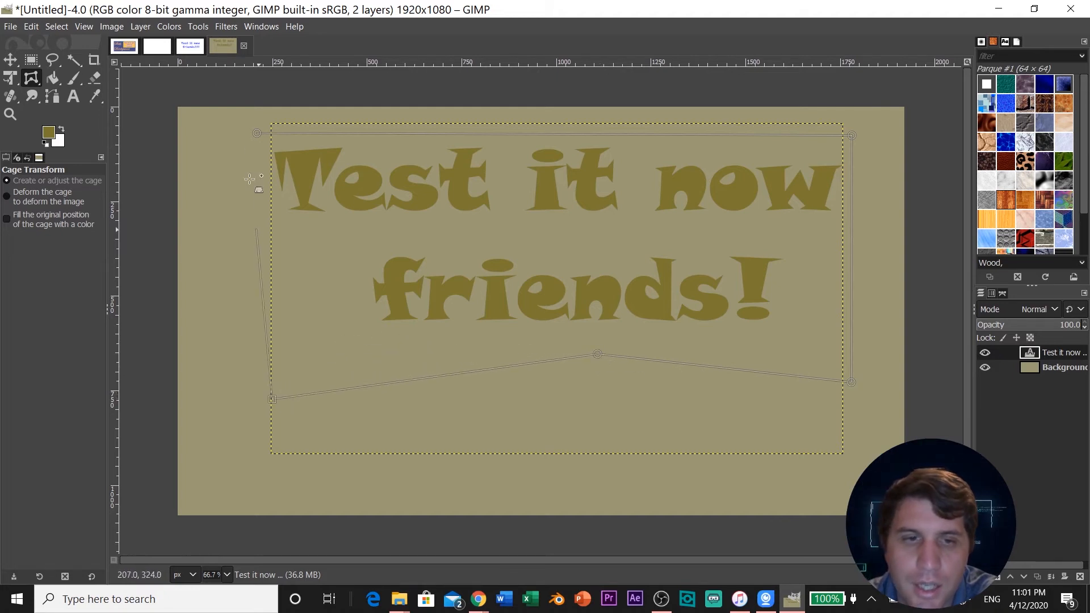
pyautogui.click(257, 133)
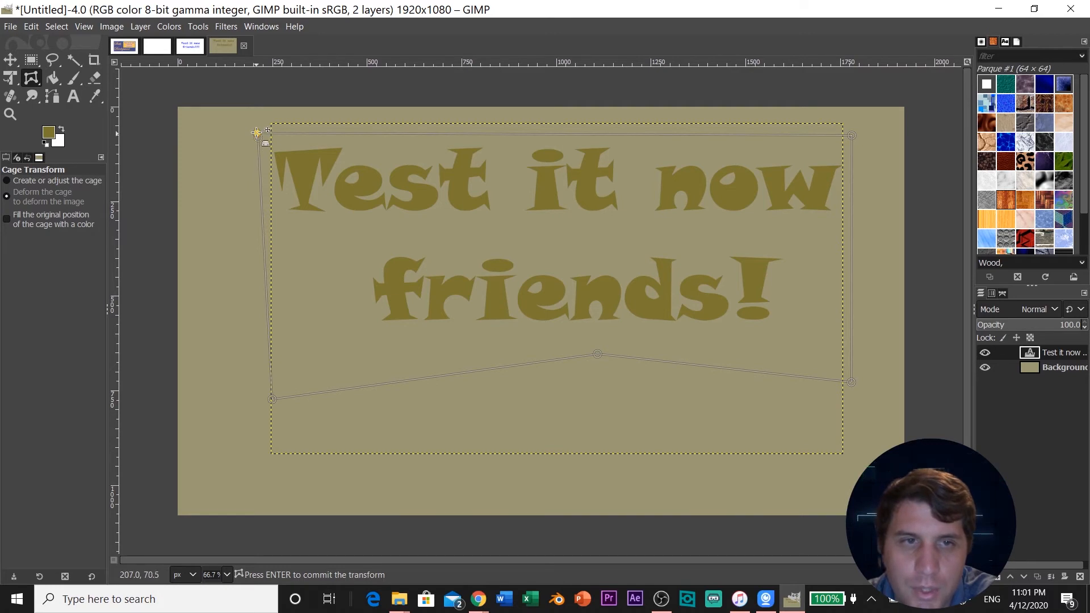
# Try pulling the cage's upper-left corner down to deform the text, and cancel the cage.
pyautogui.moveTo(258, 133); pyautogui.dragTo(250, 238)
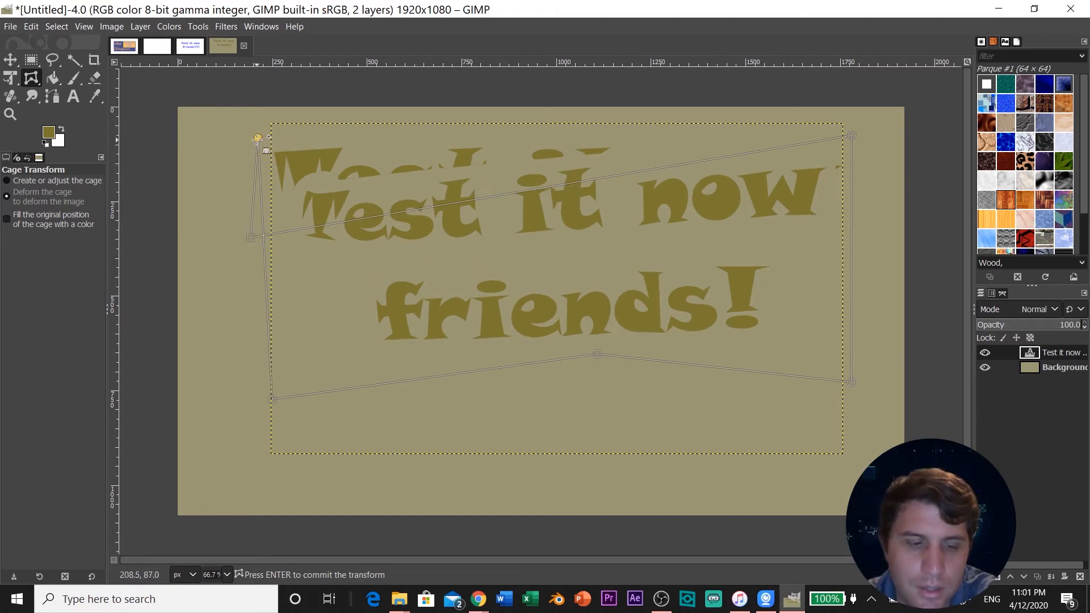
pyautogui.press('Escape')
# Draw a new closed five-point cage around both text lines, wider along the top and with a raised middle point below.
pyautogui.click(245, 137)
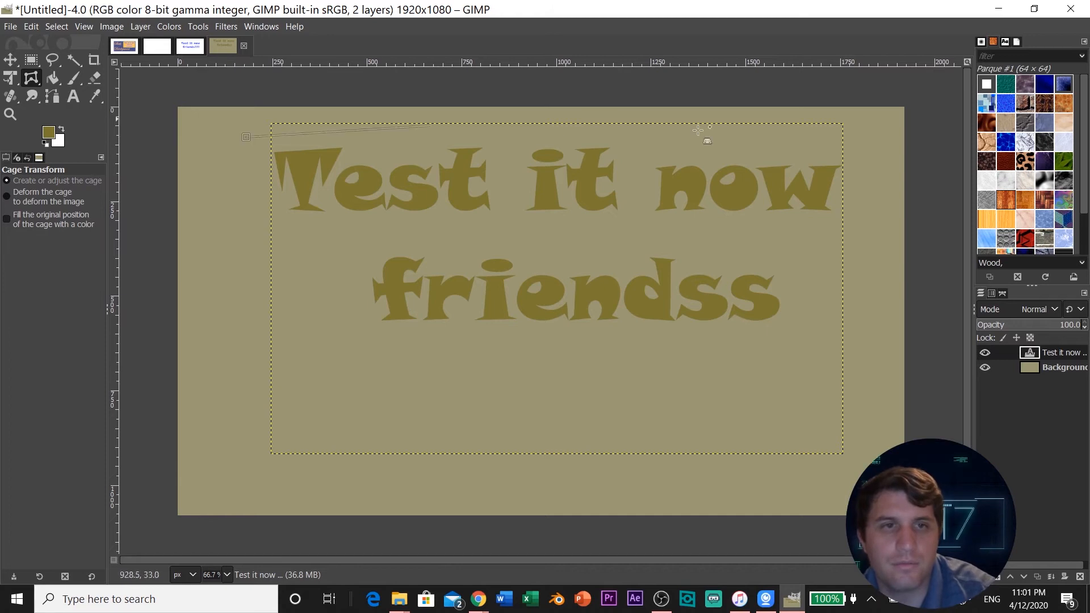
pyautogui.click(878, 135)
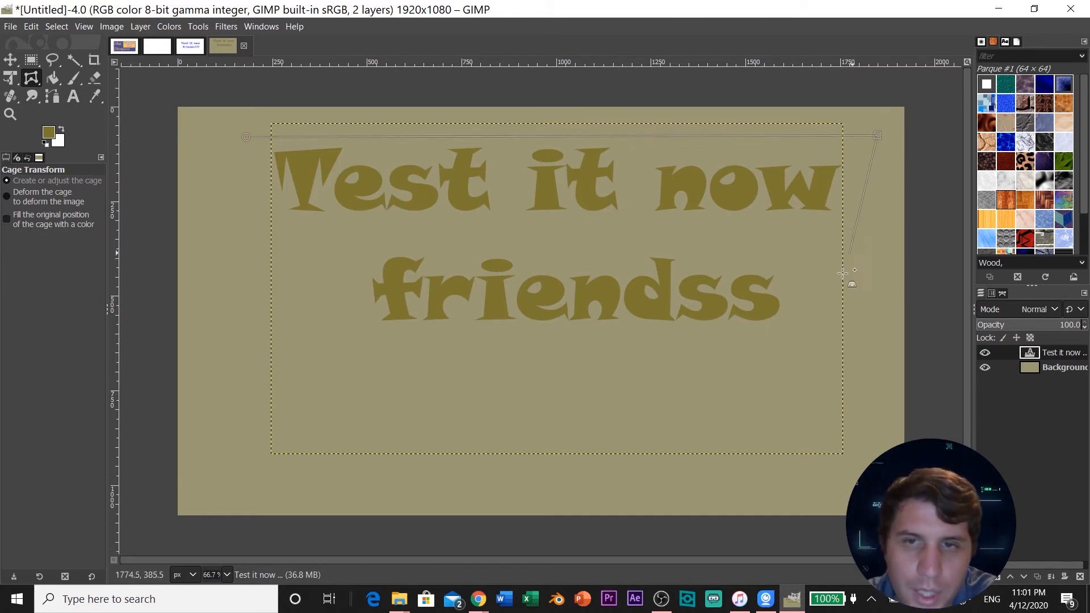
pyautogui.click(814, 370)
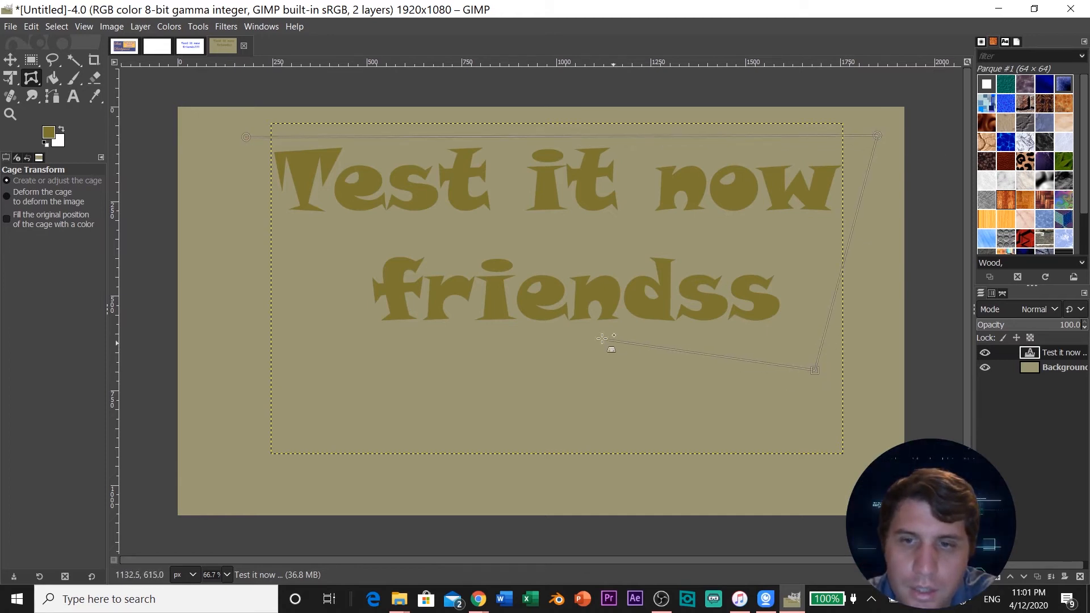
pyautogui.click(547, 341)
pyautogui.click(292, 368)
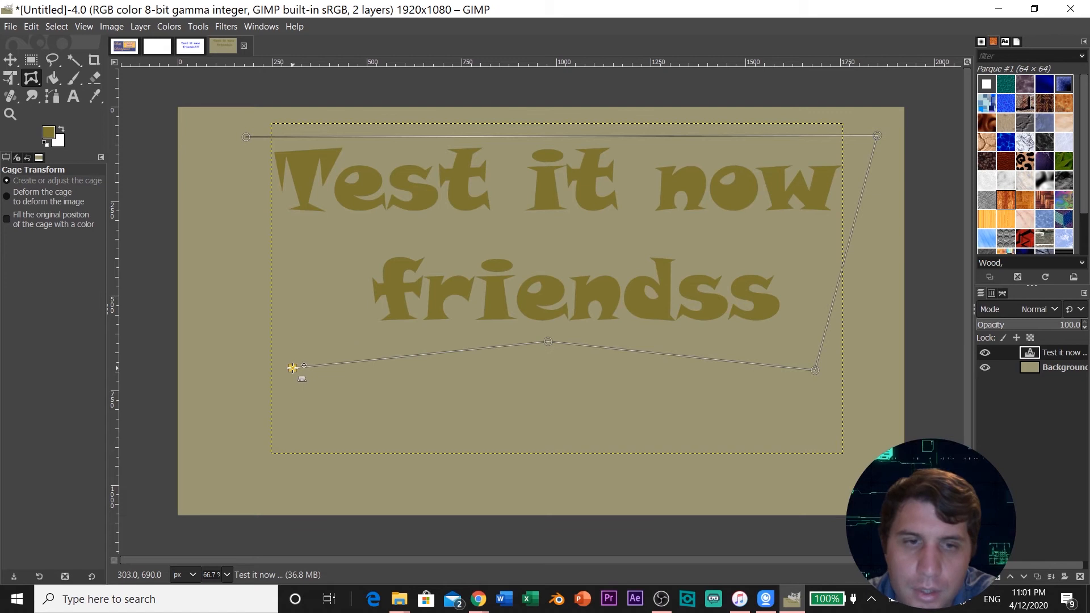
pyautogui.click(246, 137)
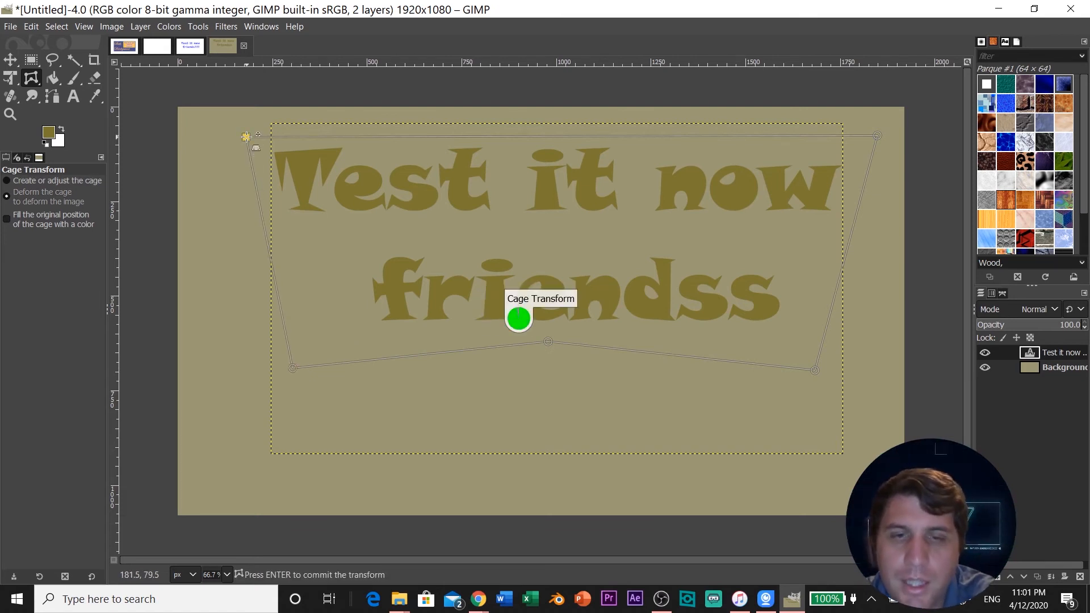
# Deform the text by pulling the cage's two upper corners down and outward and its two lower corners down.
pyautogui.moveTo(246, 137); pyautogui.dragTo(206, 213)
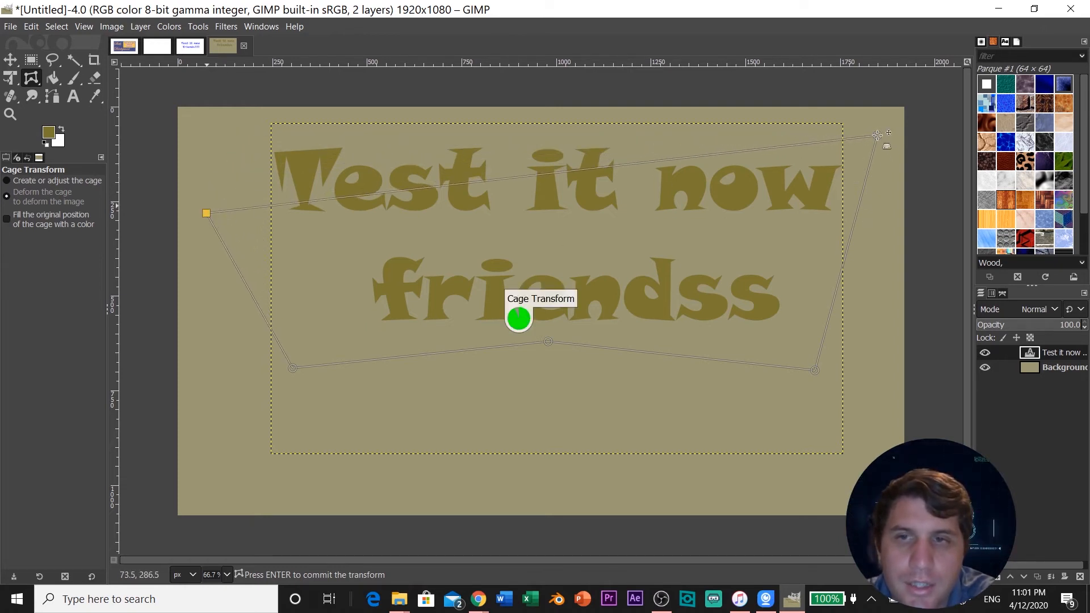
pyautogui.moveTo(877, 135); pyautogui.dragTo(898, 212)
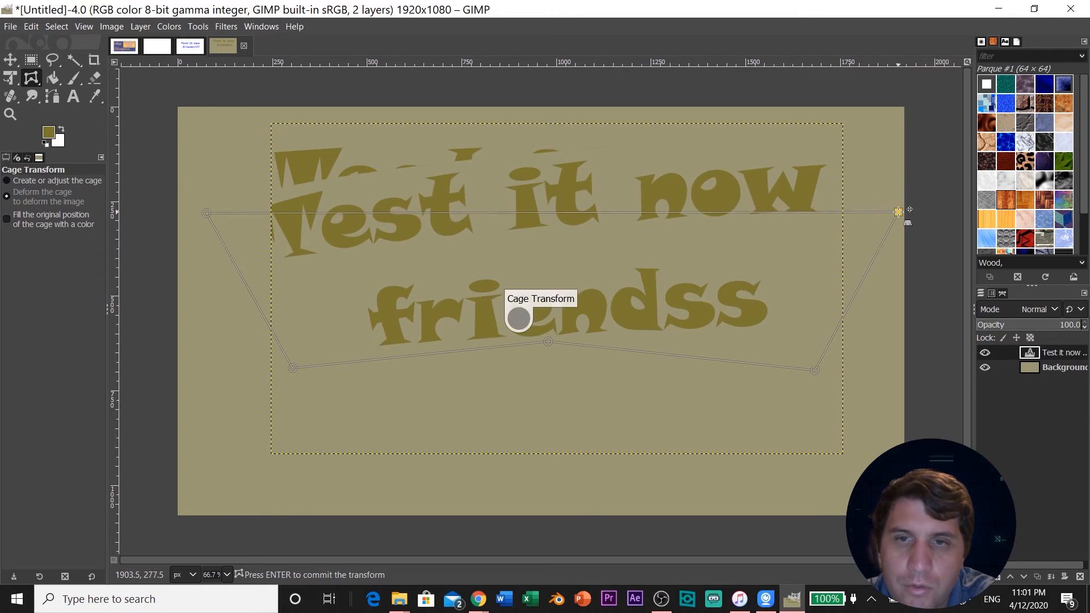
pyautogui.click(292, 368)
pyautogui.moveTo(293, 369); pyautogui.dragTo(305, 417)
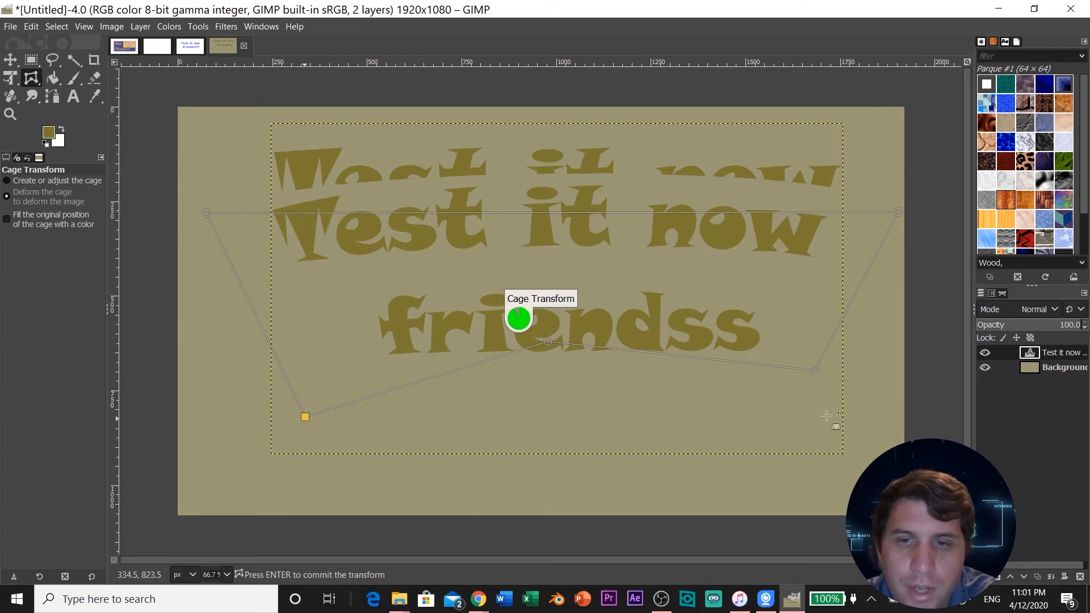
pyautogui.moveTo(826, 415); pyautogui.dragTo(826, 437)
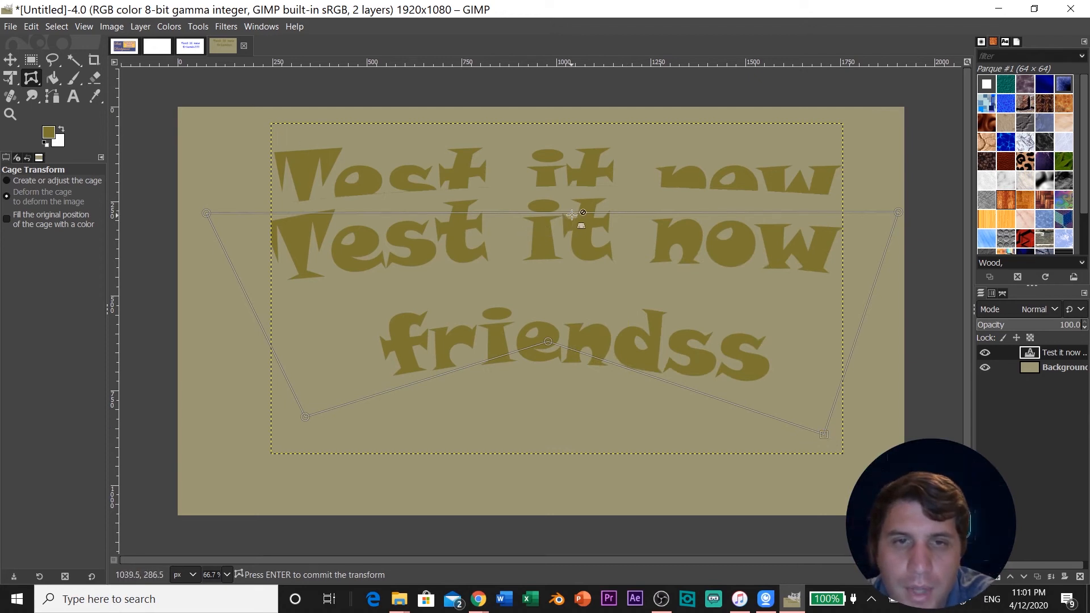
# Finish the cage deformation and move the text layer slightly down and to the right.
pyautogui.click(11, 59)
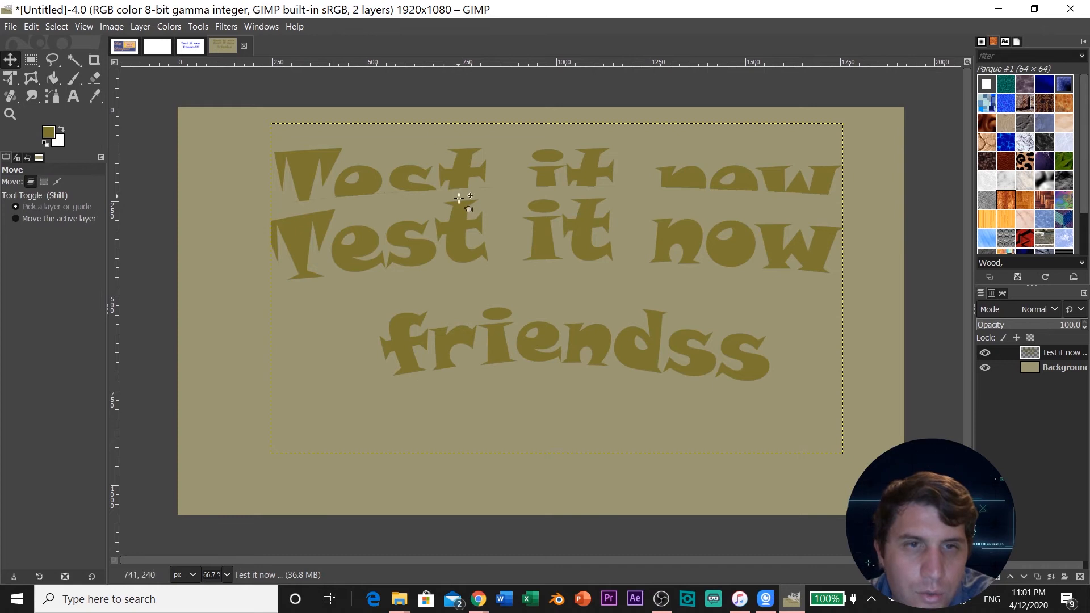
pyautogui.moveTo(467, 205); pyautogui.dragTo(475, 239)
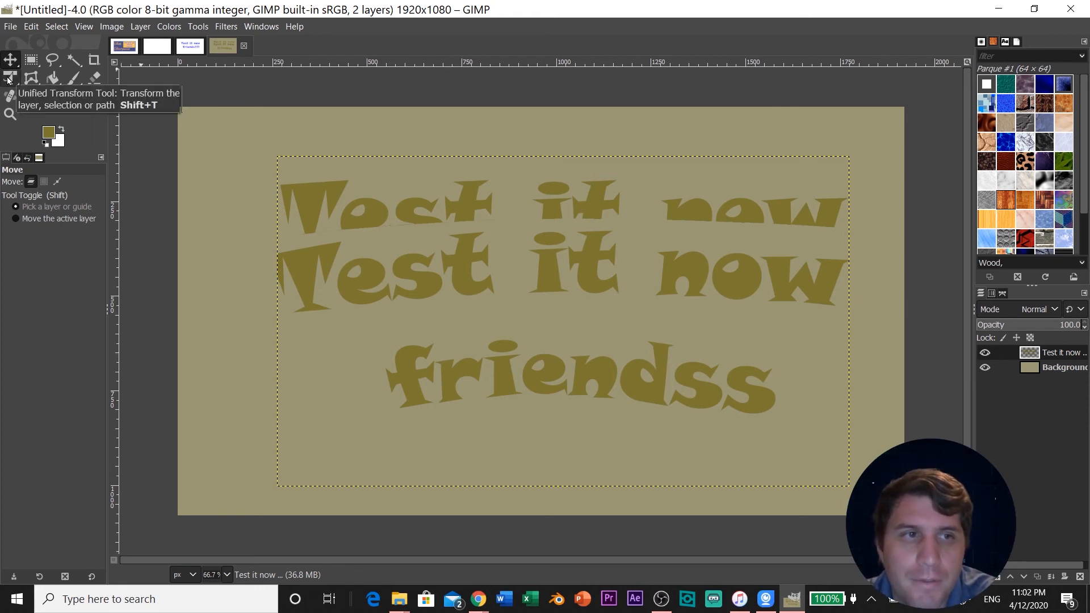
# Set the foreground colour to yellow f9e40a and paint a Paintbrush stroke across the cut-off upper line of lettering.
pyautogui.click(73, 77)
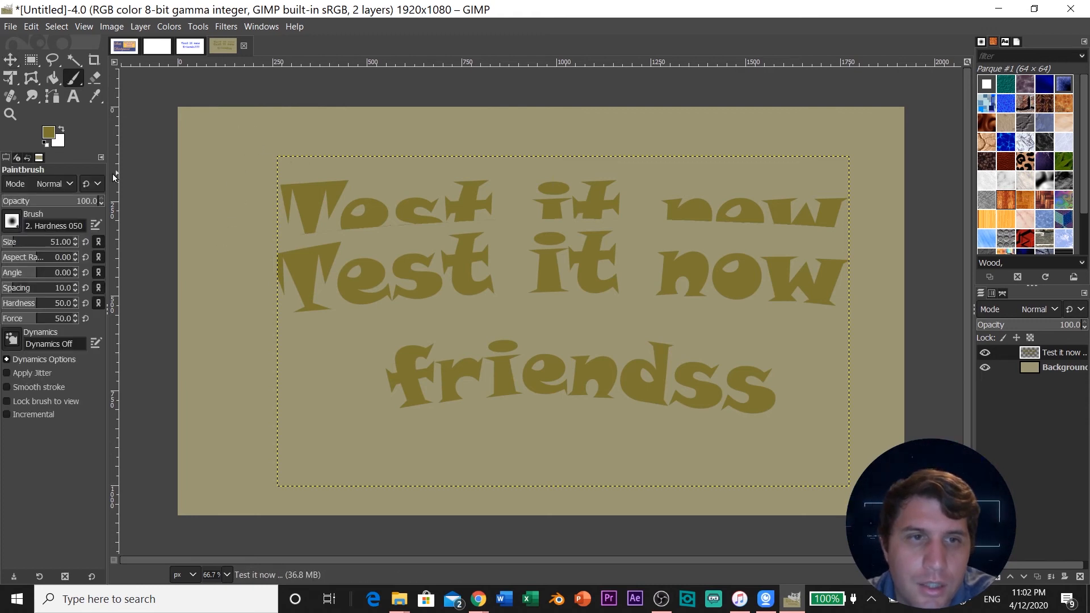
pyautogui.click(48, 132)
pyautogui.click(96, 81)
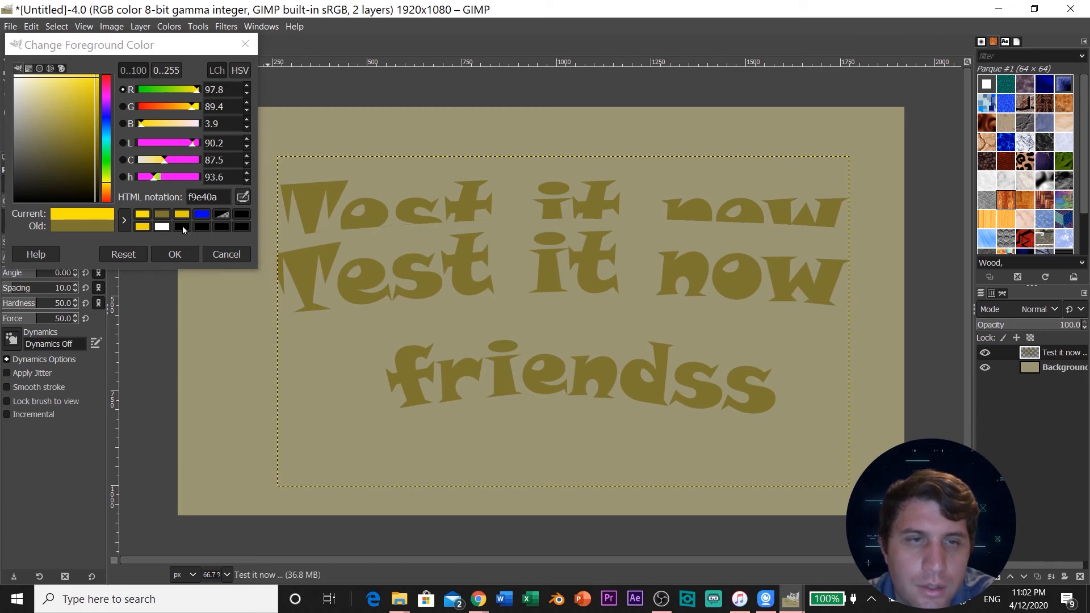
pyautogui.click(175, 254)
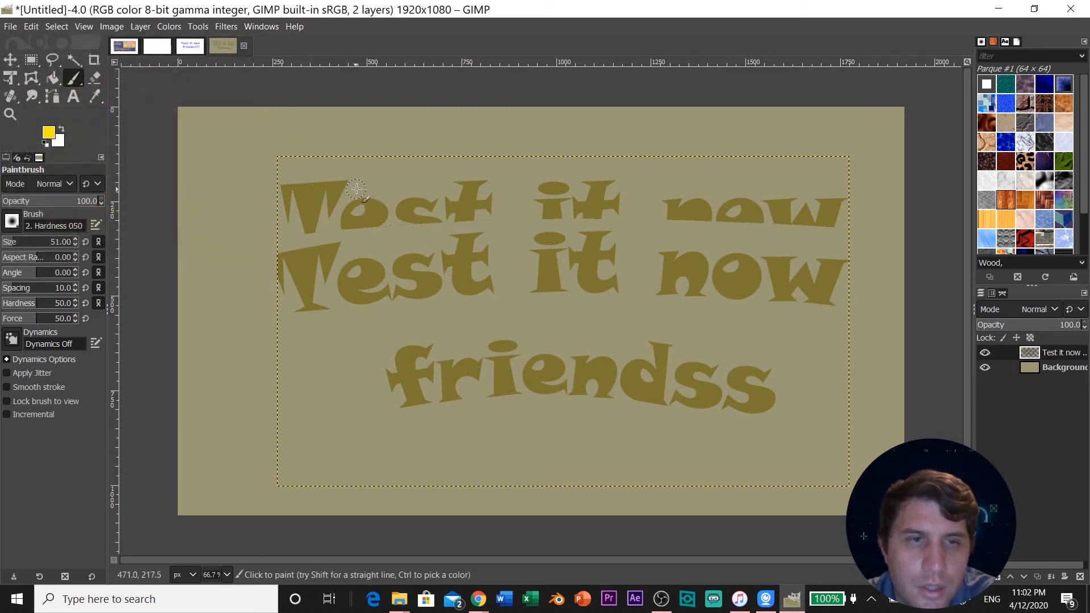
pyautogui.moveTo(357, 188)
pyautogui.mouseDown()
pyautogui.moveTo(423, 202)
pyautogui.moveTo(545, 188)
pyautogui.moveTo(426, 184)
pyautogui.moveTo(788, 213)
pyautogui.mouseUp()
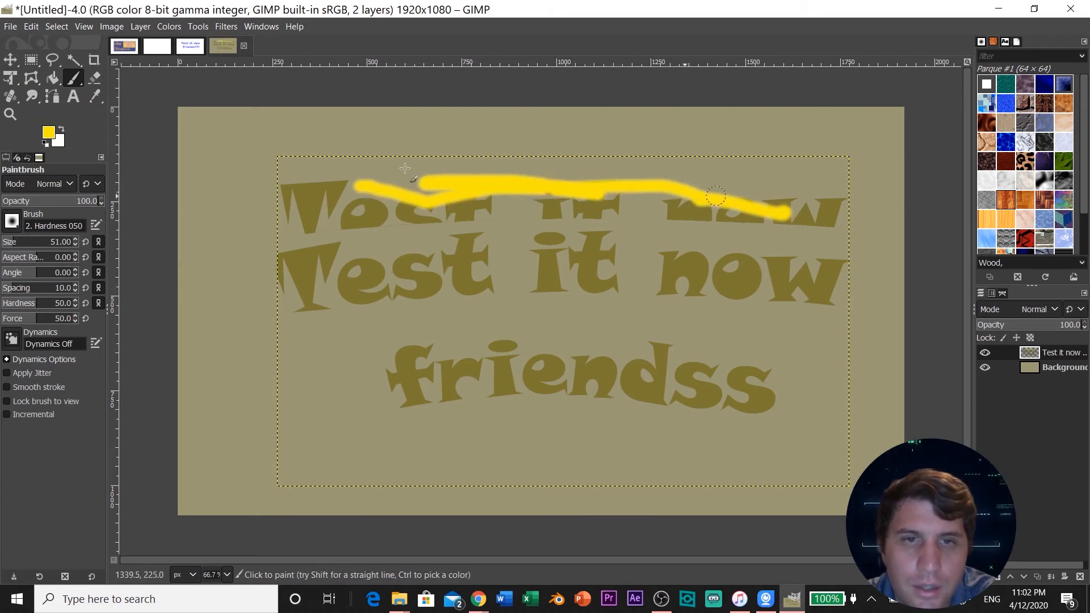
# Erase the left part of the cut-off upper lettering and of the yellow stroke.
pyautogui.click(94, 78)
pyautogui.moveTo(306, 196)
pyautogui.mouseDown()
pyautogui.moveTo(305, 221)
pyautogui.moveTo(351, 215)
pyautogui.moveTo(320, 196)
pyautogui.moveTo(348, 184)
pyautogui.moveTo(315, 231)
pyautogui.moveTo(303, 229)
pyautogui.moveTo(297, 184)
pyautogui.moveTo(295, 220)
pyautogui.moveTo(295, 177)
pyautogui.moveTo(314, 217)
pyautogui.moveTo(328, 184)
pyautogui.moveTo(348, 216)
pyautogui.moveTo(388, 181)
pyautogui.moveTo(455, 230)
pyautogui.moveTo(351, 222)
pyautogui.moveTo(480, 220)
pyautogui.moveTo(473, 214)
pyautogui.moveTo(530, 208)
pyautogui.moveTo(432, 189)
pyautogui.moveTo(424, 205)
pyautogui.moveTo(473, 205)
pyautogui.moveTo(408, 209)
pyautogui.moveTo(407, 196)
pyautogui.moveTo(356, 221)
pyautogui.mouseUp()
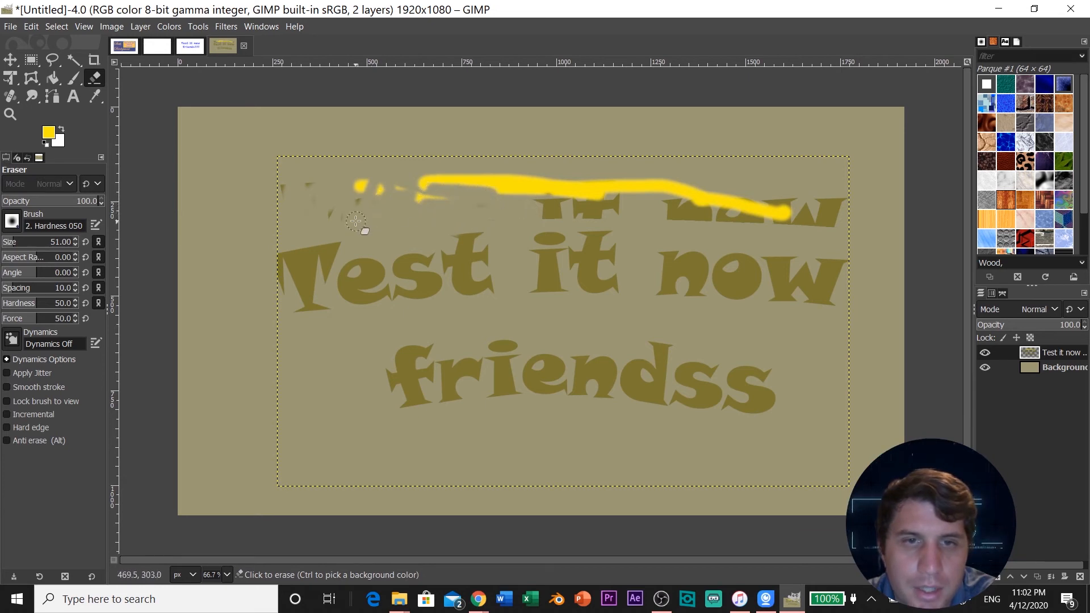
# Set the eraser size to 268 and erase the remaining yellow stroke, the cut-off upper lettering and the lower edge of the bottom word.
pyautogui.click(75, 239)
pyautogui.click(76, 238)
pyautogui.click(76, 238)
pyautogui.click(76, 239)
pyautogui.click(75, 238)
pyautogui.click(76, 239)
pyautogui.click(75, 238)
pyautogui.click(75, 238)
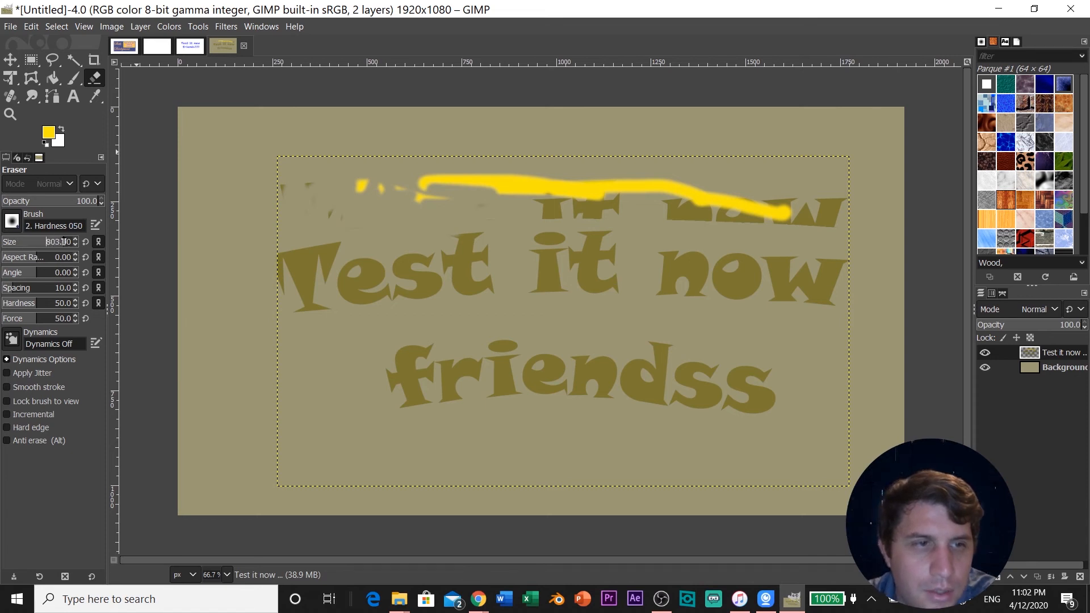
pyautogui.click(48, 243)
pyautogui.moveTo(59, 247); pyautogui.dragTo(34, 244)
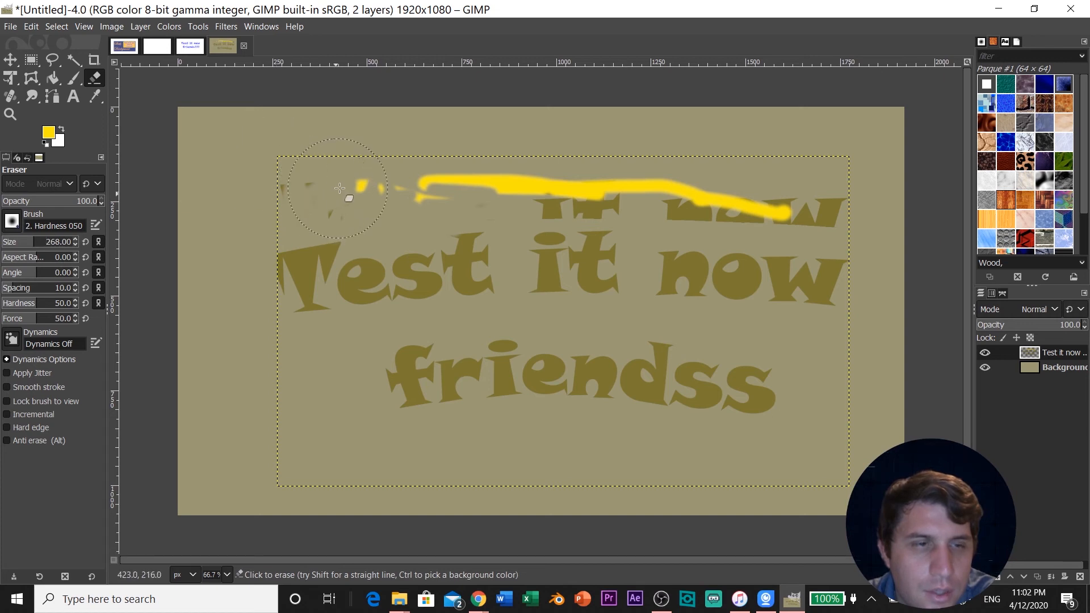
pyautogui.moveTo(343, 181)
pyautogui.mouseDown()
pyautogui.moveTo(399, 163)
pyautogui.moveTo(575, 165)
pyautogui.moveTo(625, 177)
pyautogui.moveTo(579, 199)
pyautogui.moveTo(305, 199)
pyautogui.moveTo(286, 188)
pyautogui.moveTo(541, 178)
pyautogui.moveTo(640, 185)
pyautogui.moveTo(708, 208)
pyautogui.moveTo(844, 210)
pyautogui.moveTo(837, 187)
pyautogui.mouseUp()
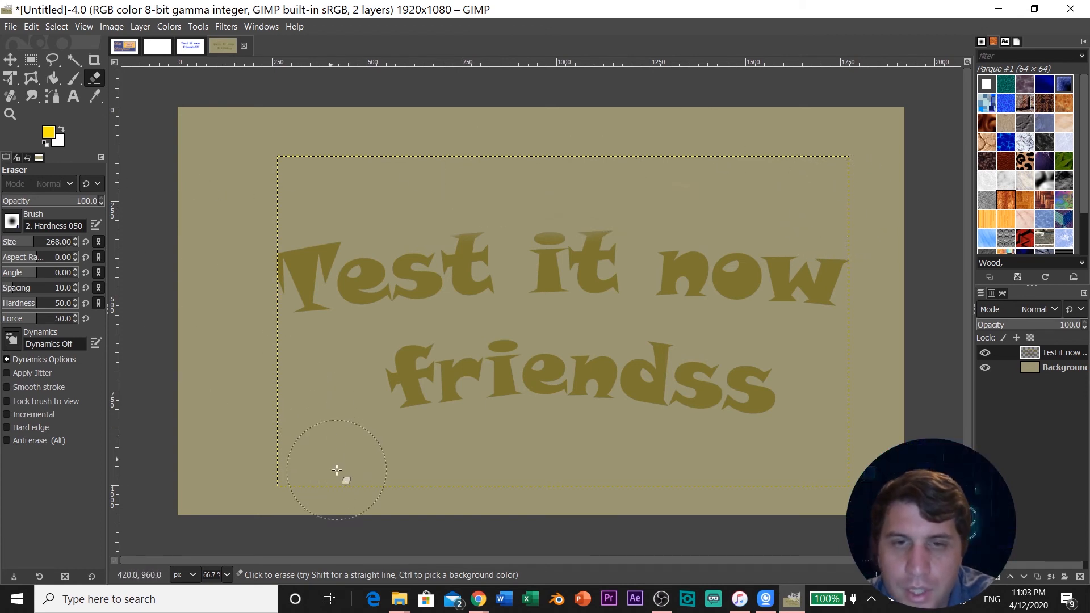
pyautogui.moveTo(357, 452)
pyautogui.mouseDown()
pyautogui.moveTo(392, 438)
pyautogui.moveTo(474, 445)
pyautogui.moveTo(540, 431)
pyautogui.moveTo(767, 451)
pyautogui.moveTo(806, 394)
pyautogui.mouseUp()
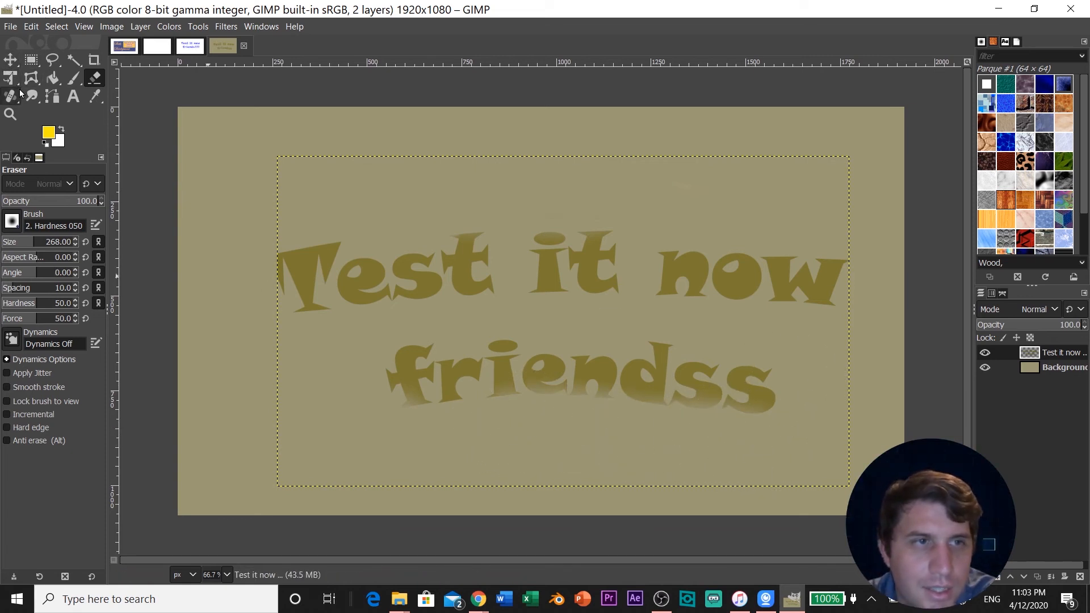
# Edit the text layer, discarding its modifications, and change "friendss" to "friends!".
pyautogui.click(73, 96)
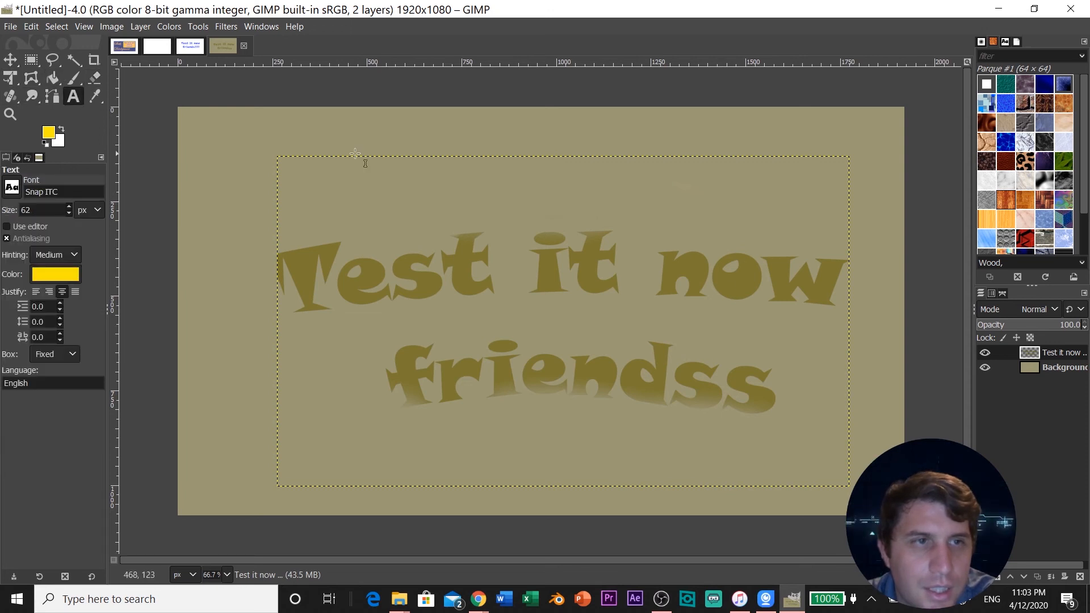
pyautogui.click(763, 396)
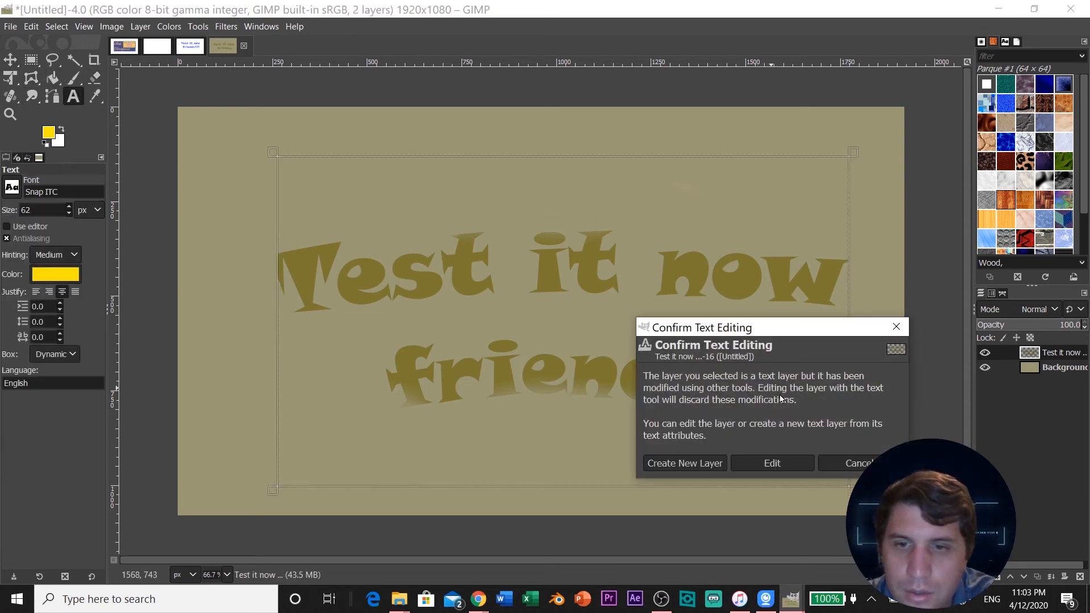
pyautogui.hotkey('ctrl', 'z')
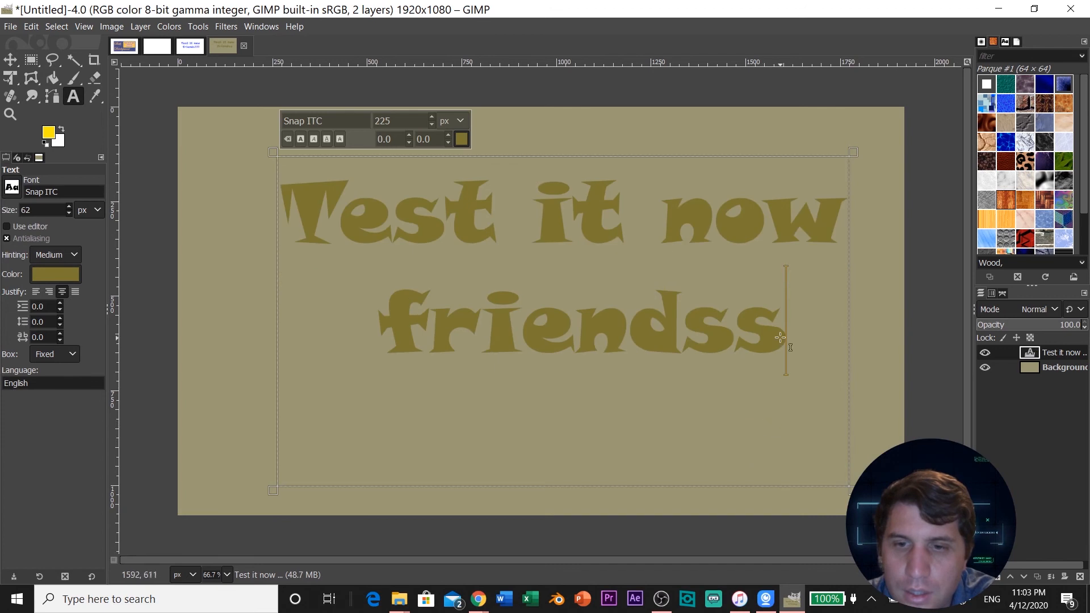
pyautogui.press('BackSpace')
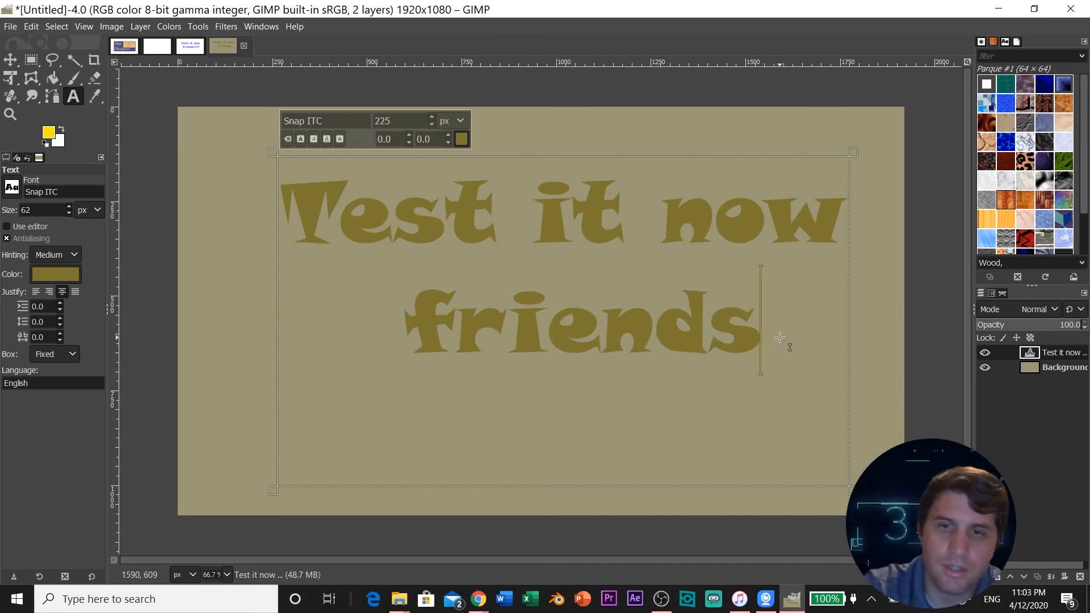
pyautogui.write('!')
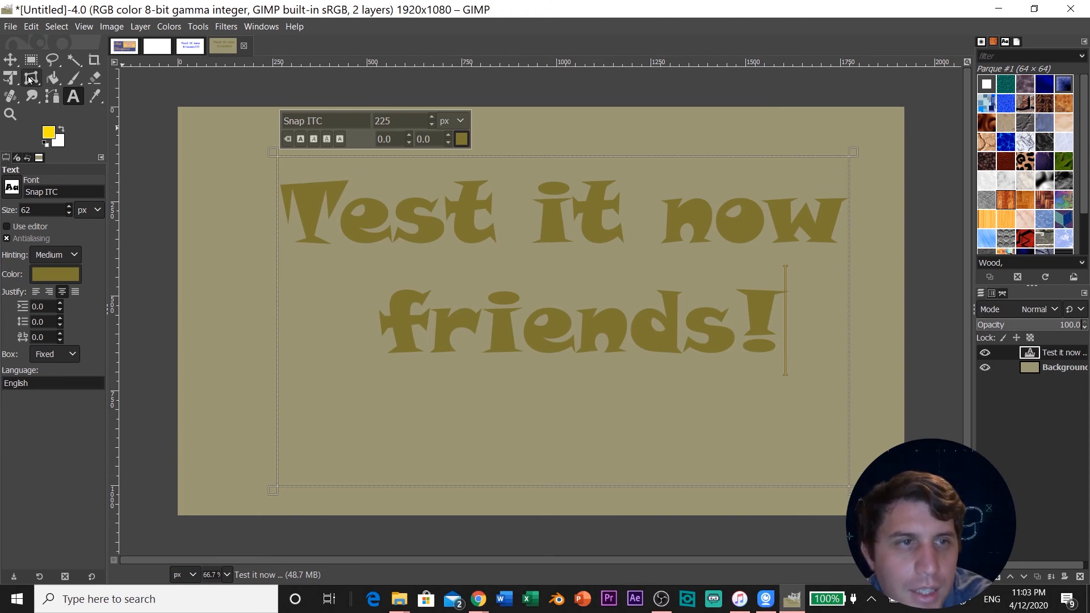
# Select only the letter T of "Test" with Fuzzy Select.
pyautogui.click(74, 60)
pyautogui.click(289, 186)
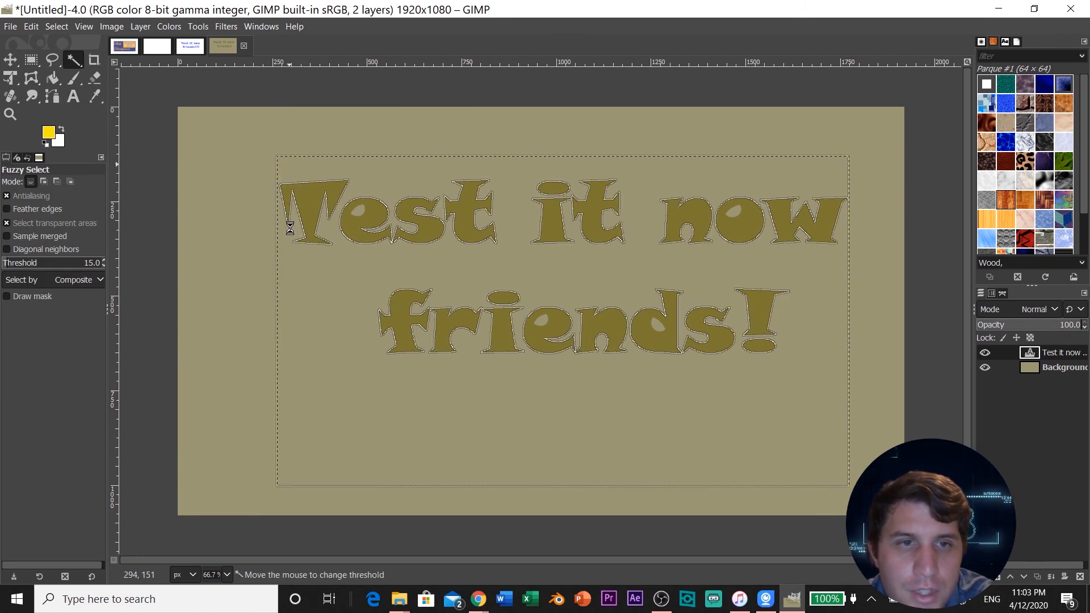
pyautogui.moveTo(290, 228); pyautogui.dragTo(304, 264)
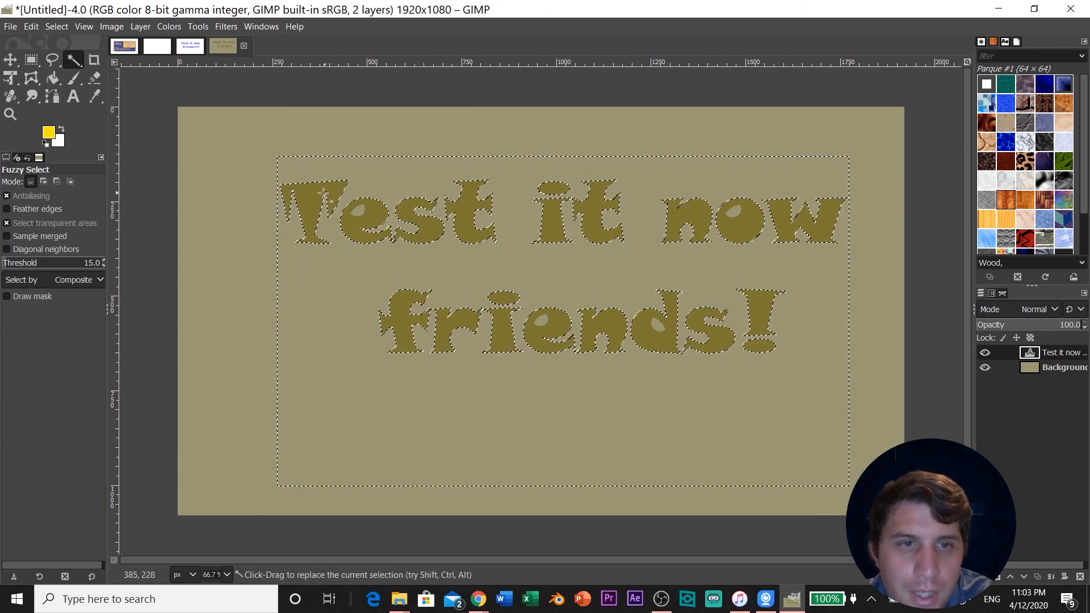
pyautogui.moveTo(302, 195)
pyautogui.mouseDown()
pyautogui.moveTo(304, 284)
pyautogui.moveTo(294, 197)
pyautogui.moveTo(278, 224)
pyautogui.moveTo(311, 209)
pyautogui.mouseUp()
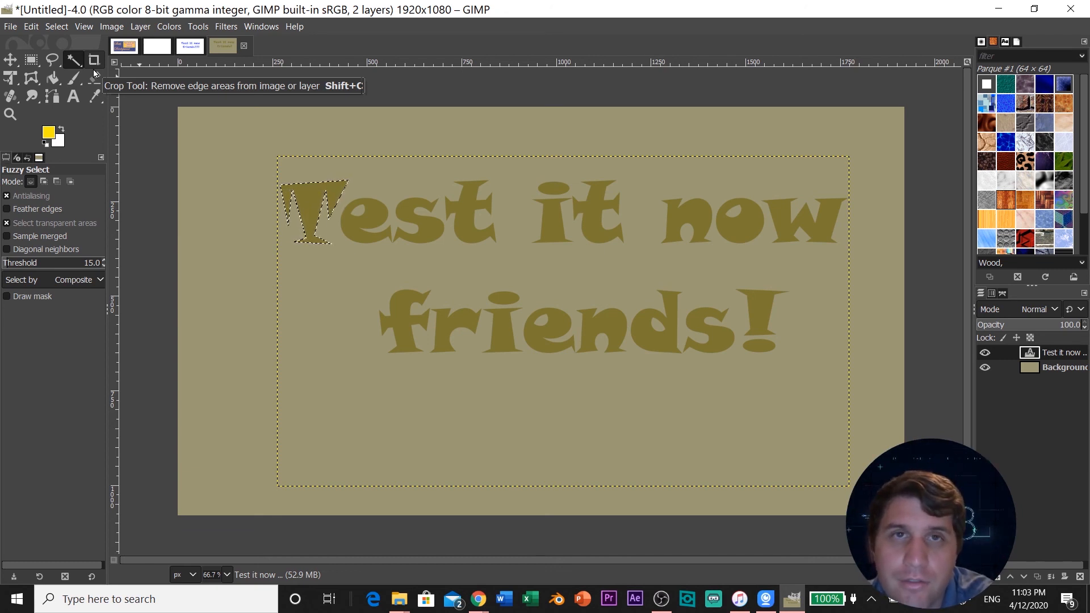
# Examine the options for saving the image under a new name as an XCF file, and close them without saving.
pyautogui.click(4, 29)
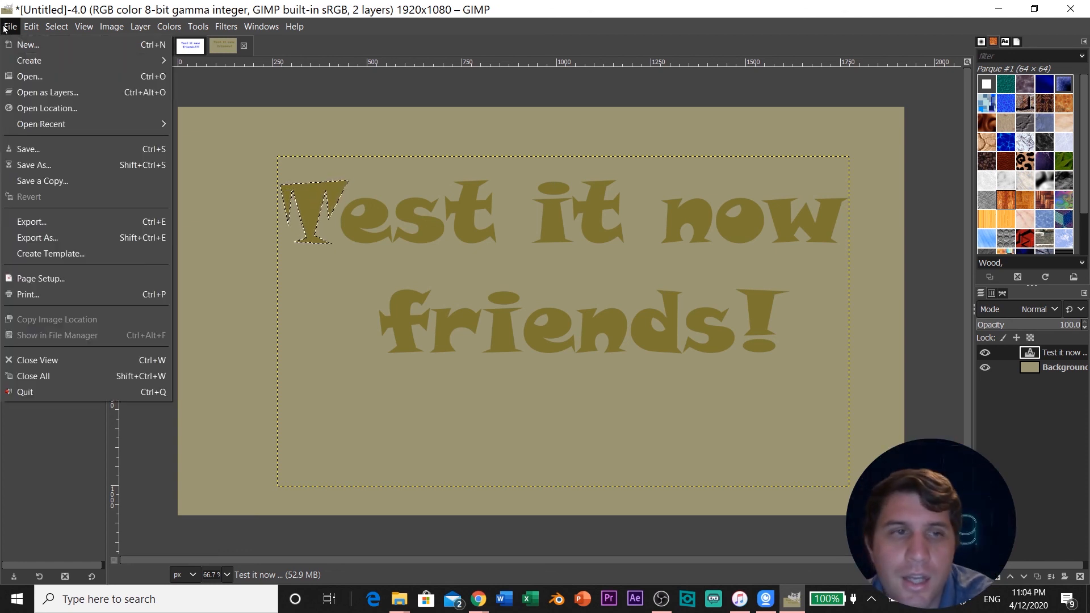
pyautogui.click(104, 160)
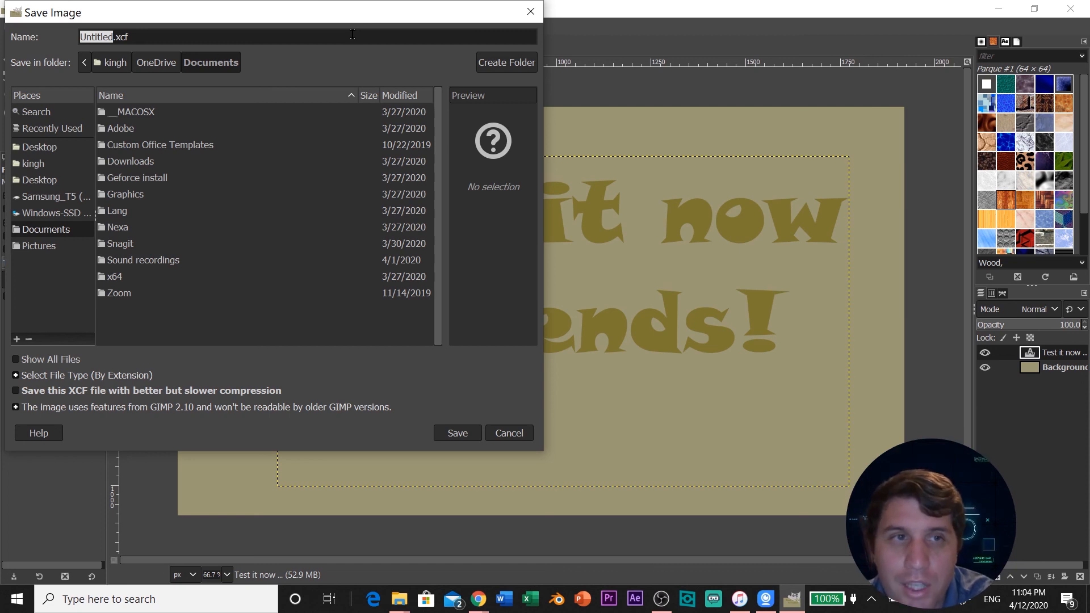
pyautogui.click(532, 14)
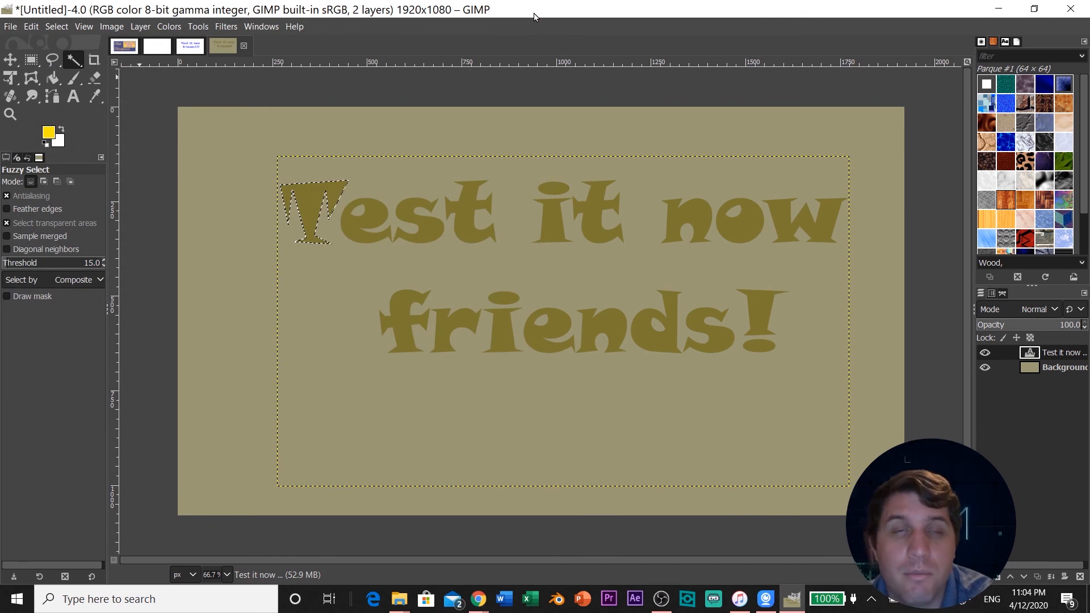